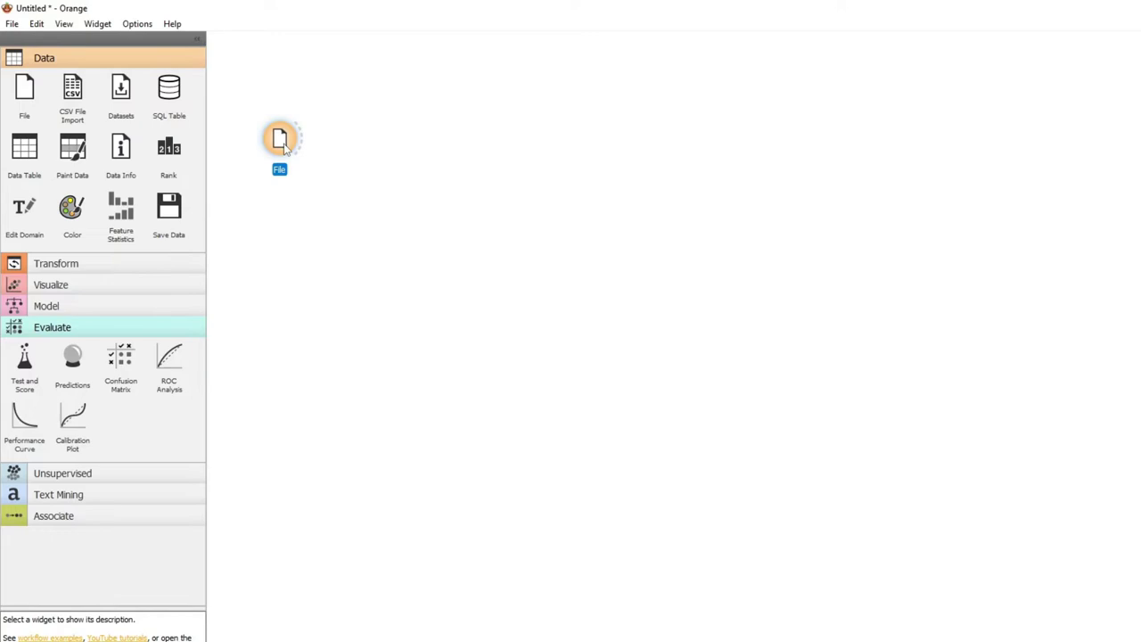
# Step: Check the File widget's example.csv data and link it into a new Select Columns widget
pyautogui.doubleClick(282, 144)
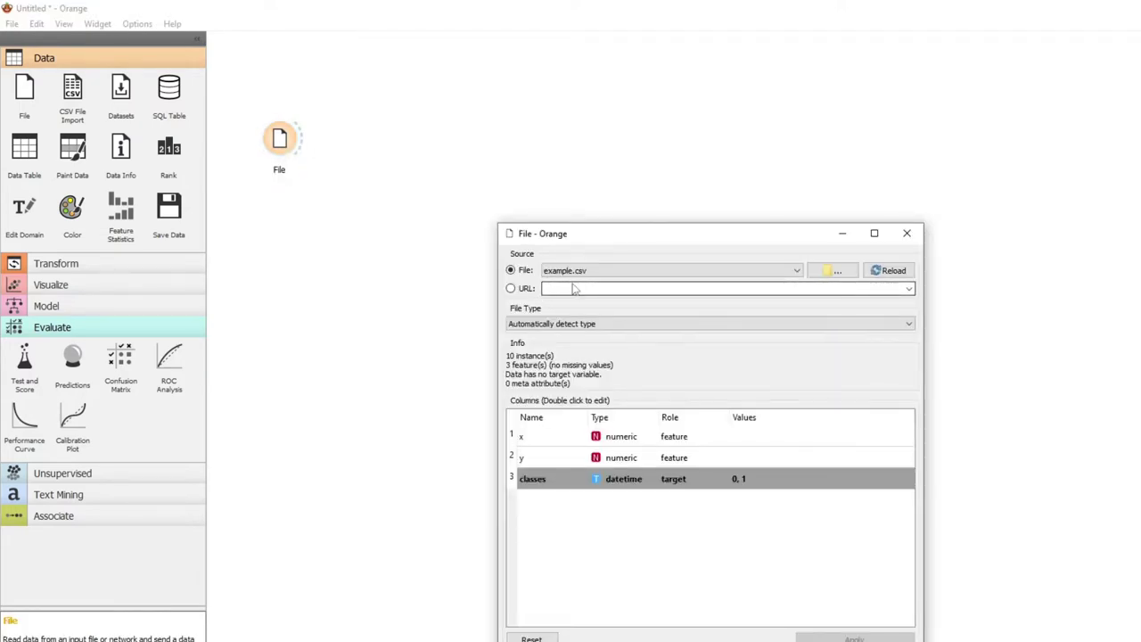
pyautogui.click(906, 235)
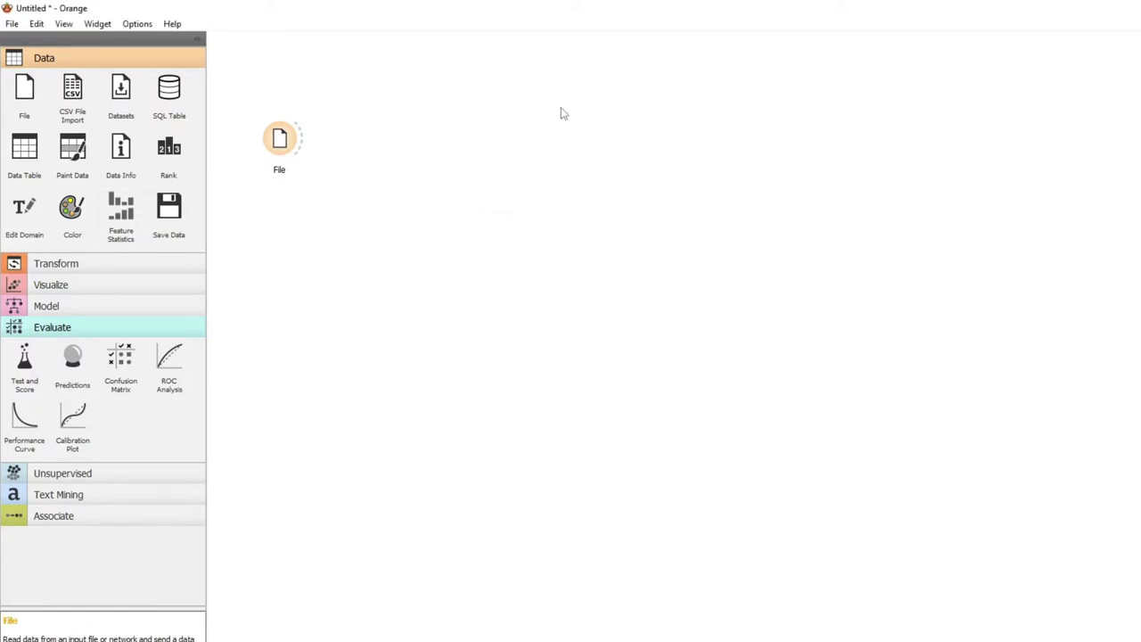
pyautogui.rightClick(405, 117)
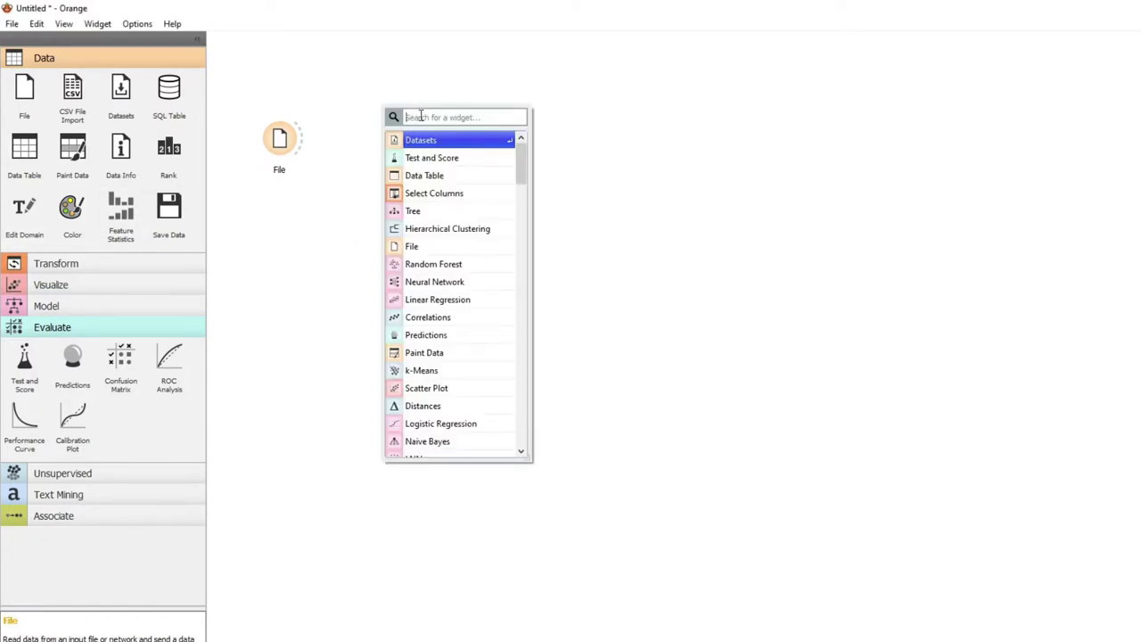
pyautogui.click(424, 191)
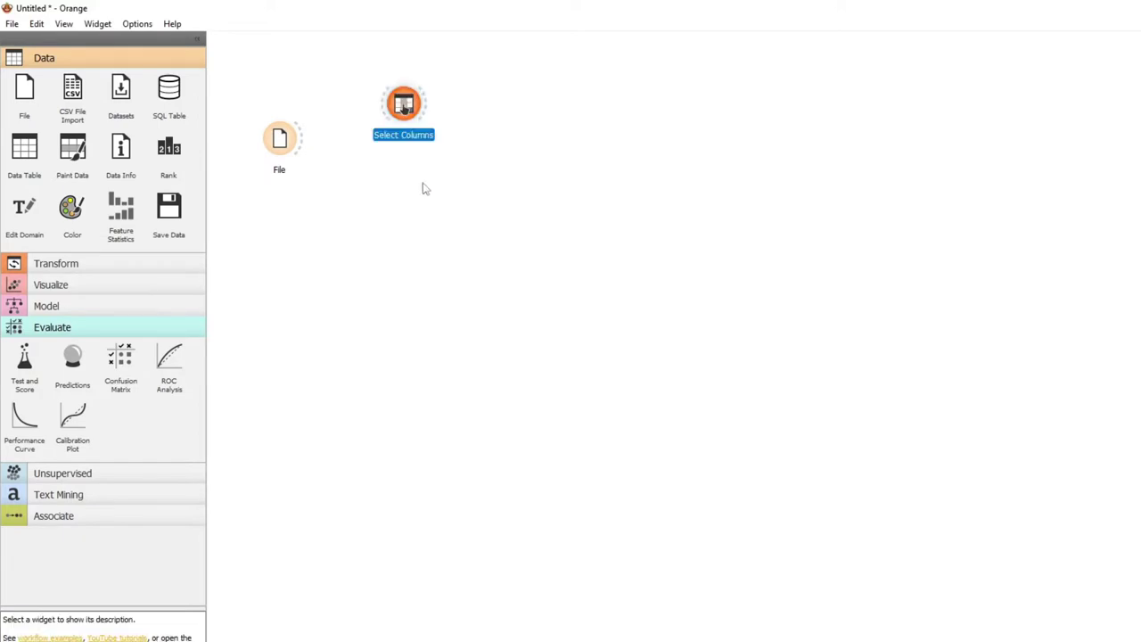
pyautogui.moveTo(405, 107); pyautogui.dragTo(393, 139)
pyautogui.moveTo(300, 142); pyautogui.dragTo(372, 146)
pyautogui.doubleClick(390, 138)
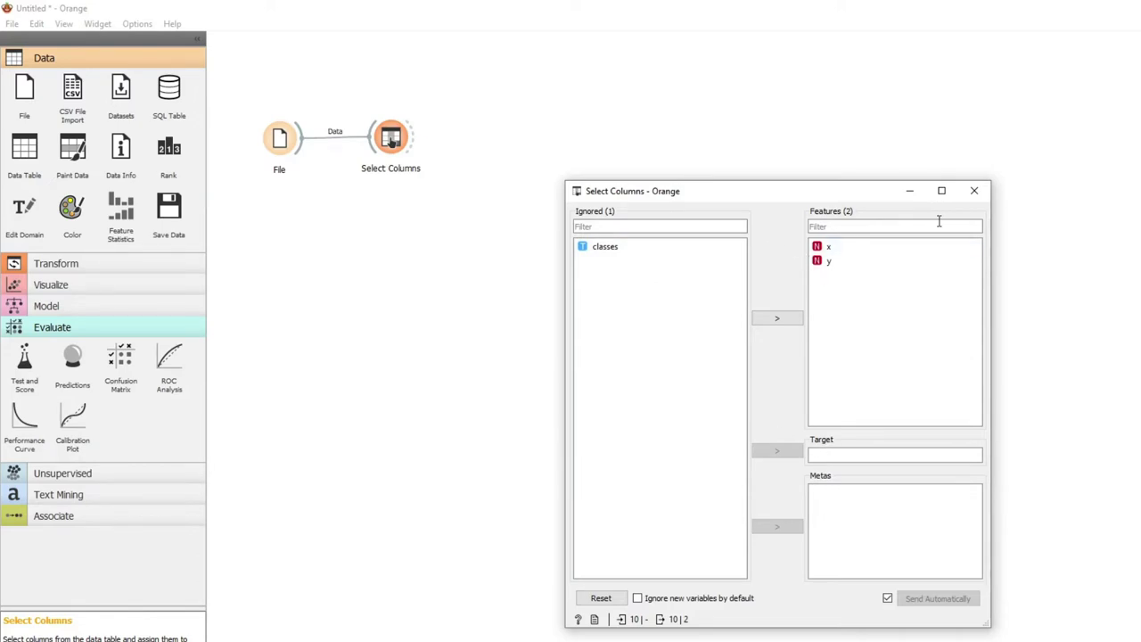
pyautogui.click(974, 191)
# Step: Add a Scatter Plot fed by Select Columns and view x against y
pyautogui.rightClick(513, 118)
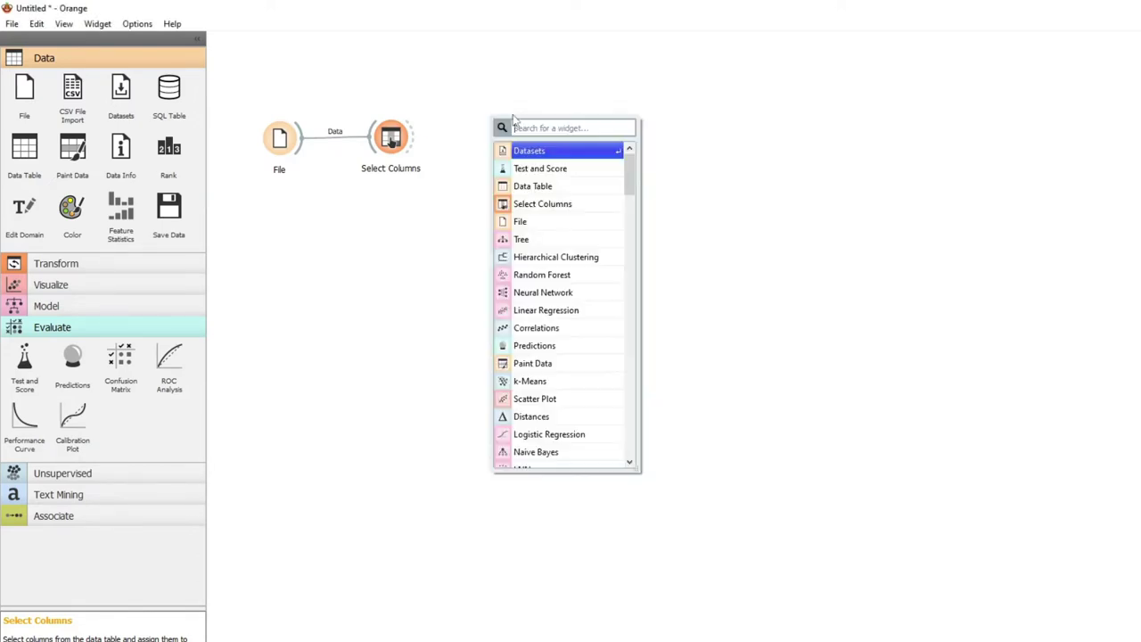
pyautogui.write('sc')
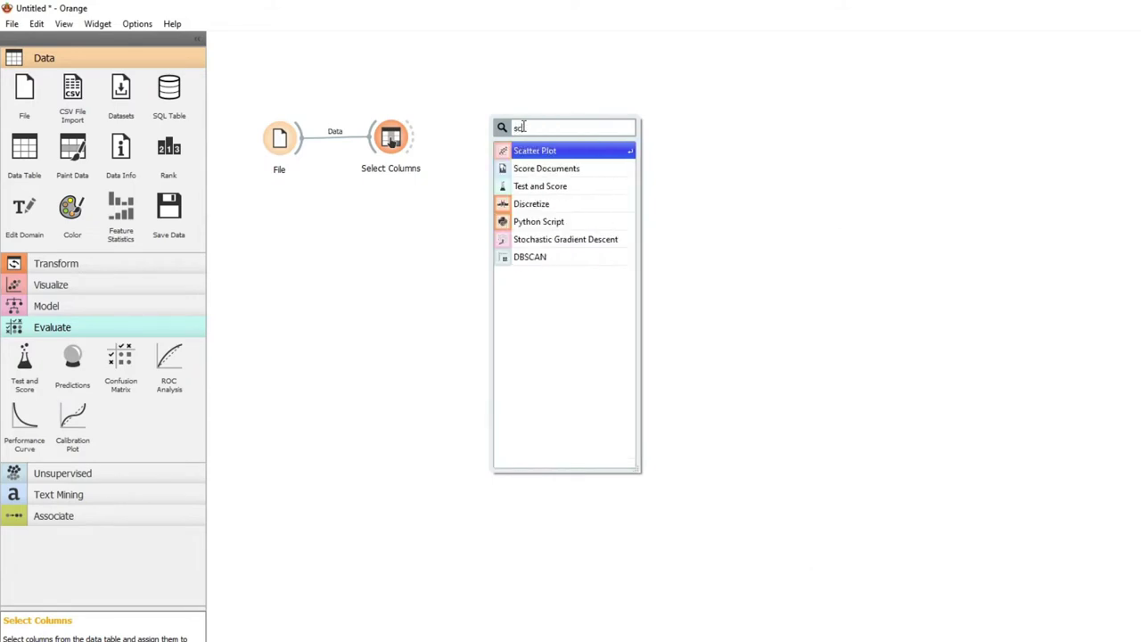
pyautogui.click(595, 151)
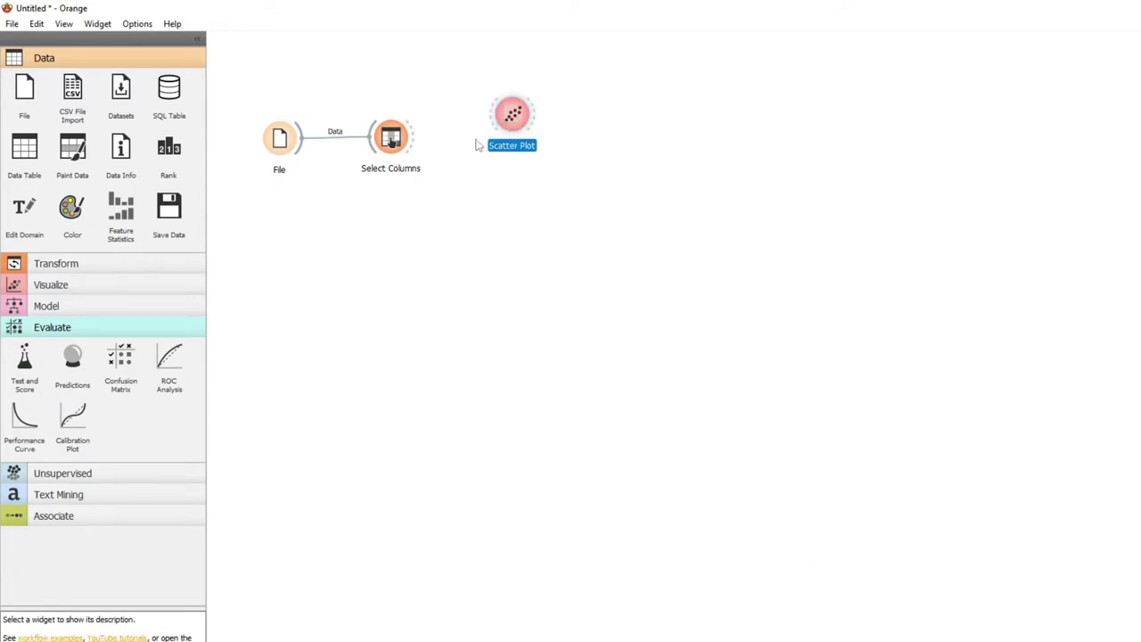
pyautogui.moveTo(414, 138); pyautogui.dragTo(510, 122)
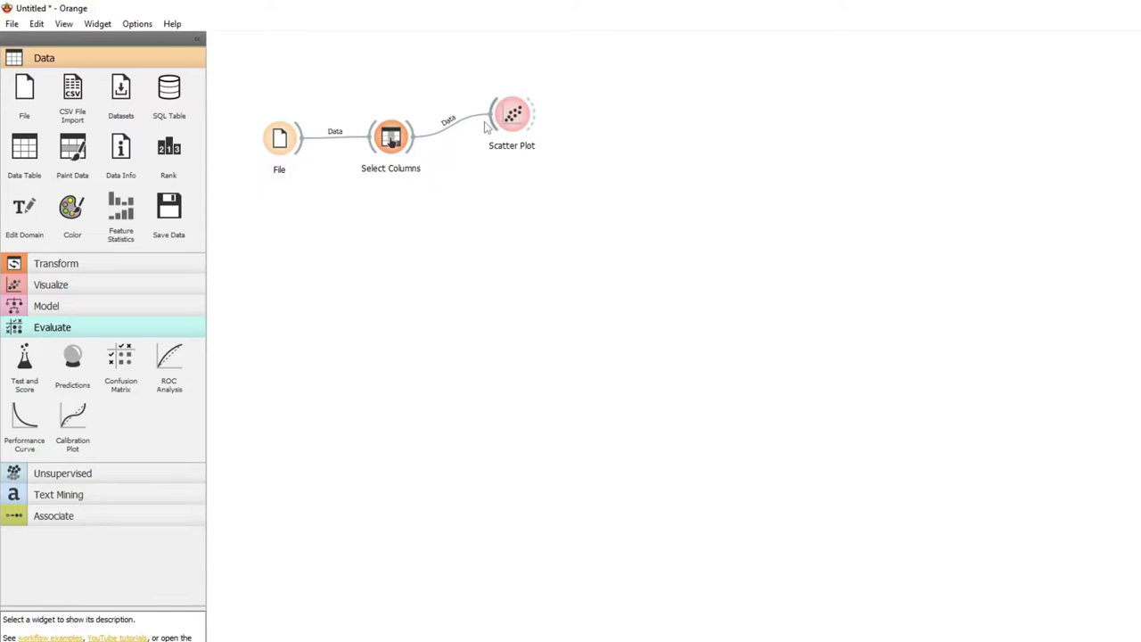
pyautogui.doubleClick(510, 122)
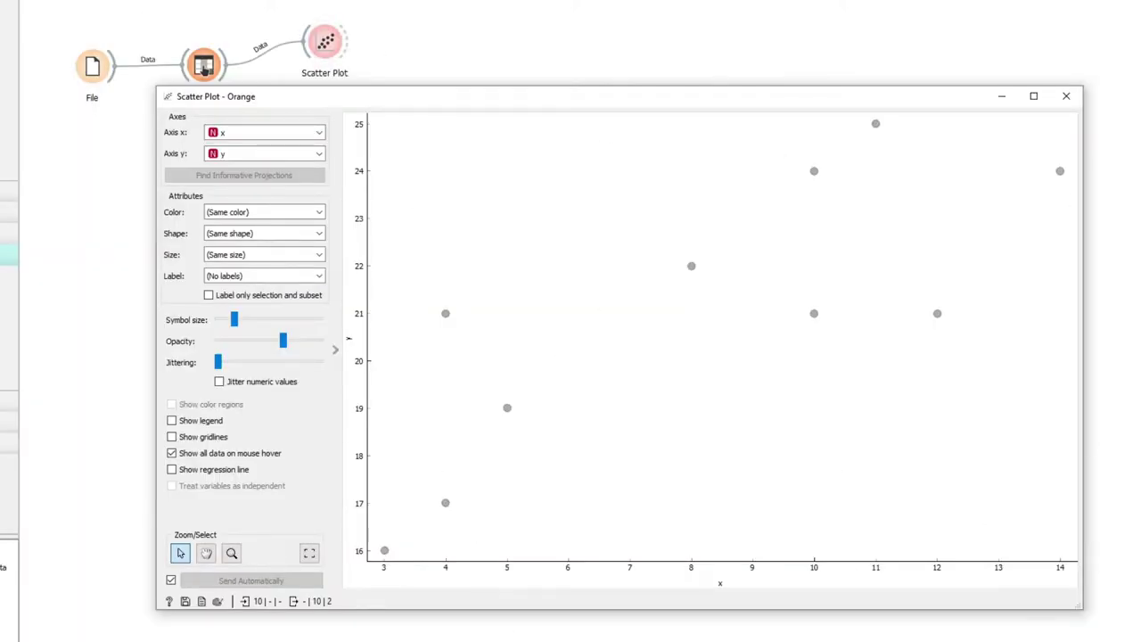
pyautogui.click(1064, 96)
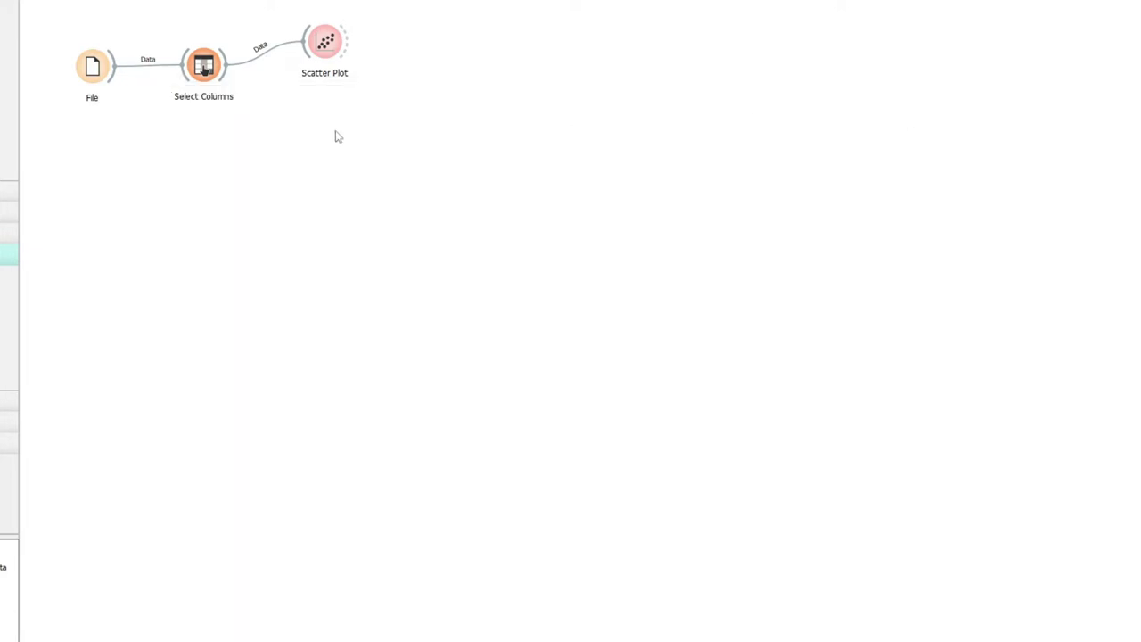
# Step: Link Select Columns into a new k-Means widget set to try 2 to 9 clusters
pyautogui.rightClick(224, 166)
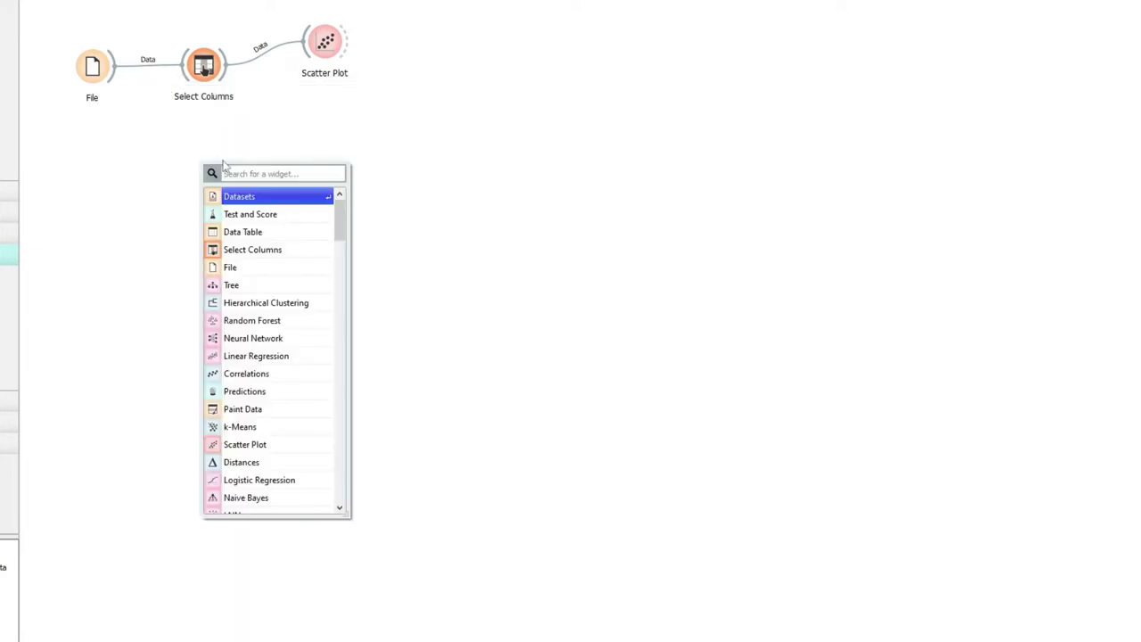
pyautogui.write('k')
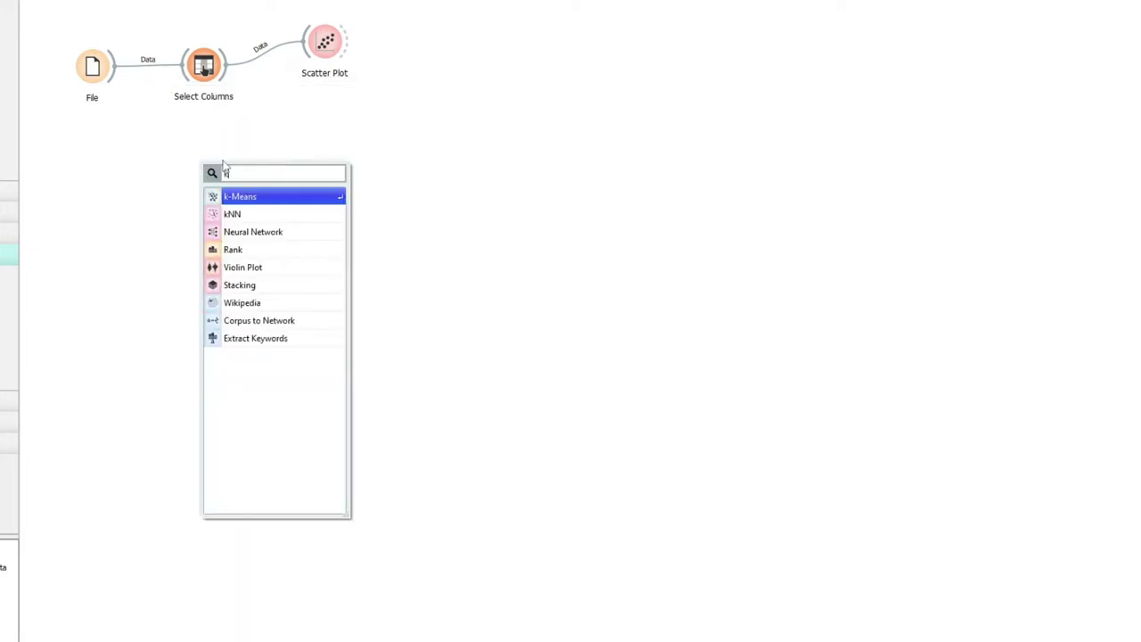
pyautogui.click(272, 198)
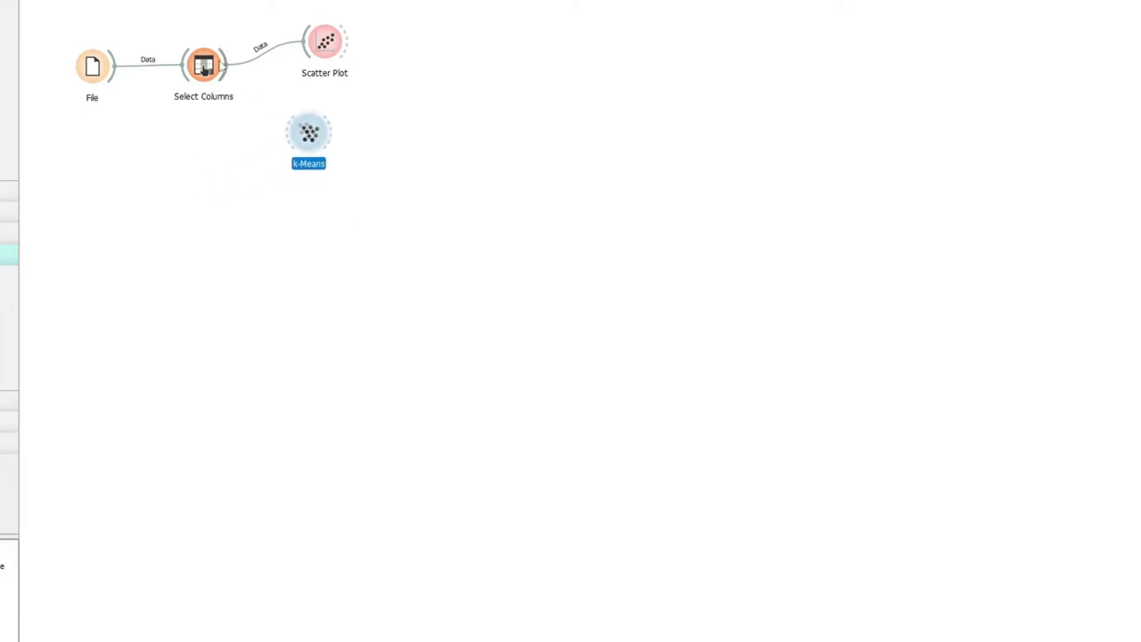
pyautogui.moveTo(228, 75); pyautogui.dragTo(303, 143)
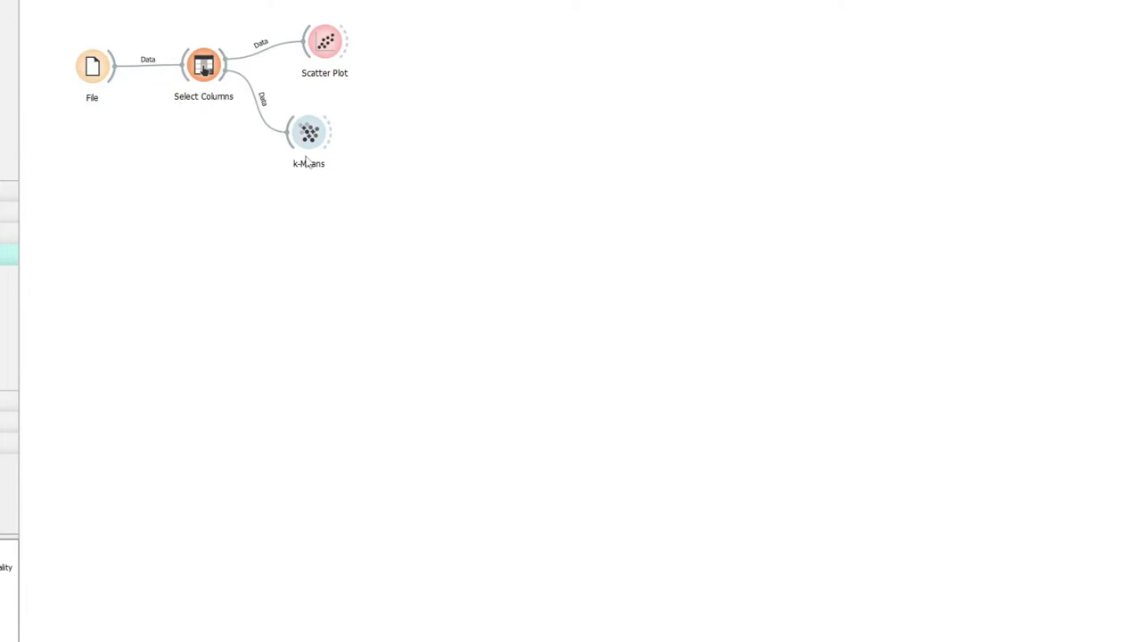
pyautogui.click(309, 148)
pyautogui.doubleClick(309, 148)
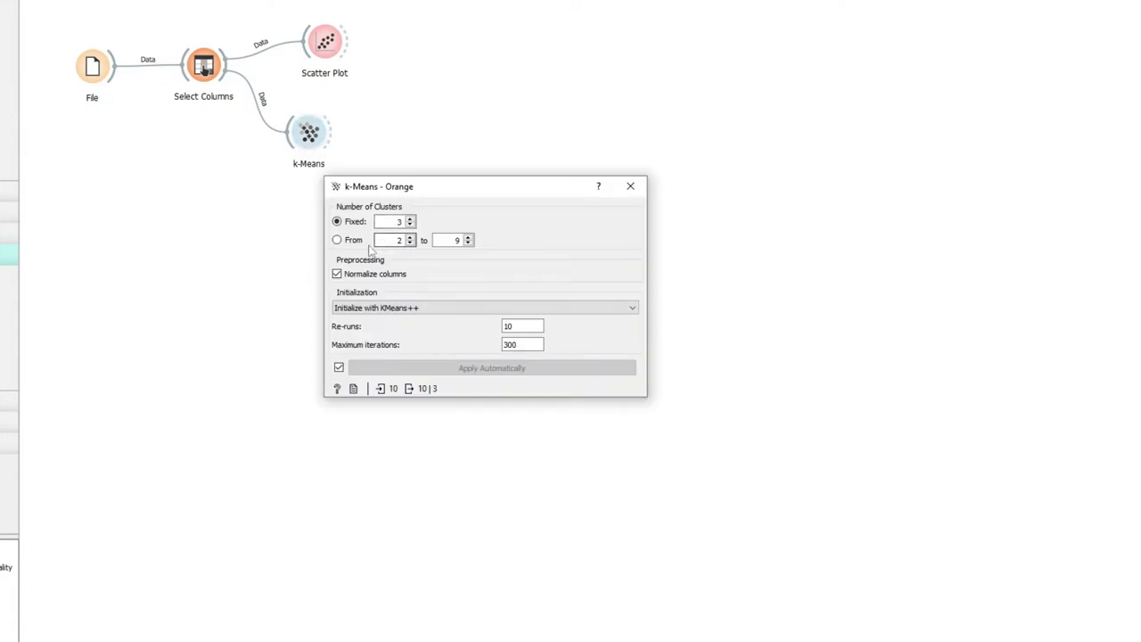
pyautogui.click(338, 241)
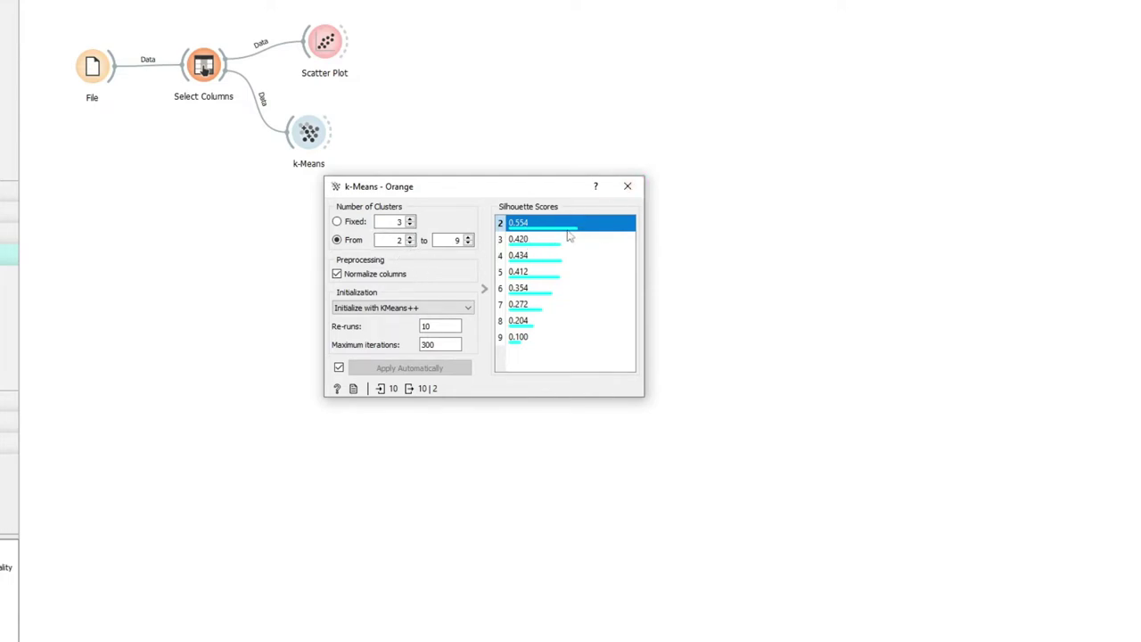
pyautogui.click(627, 188)
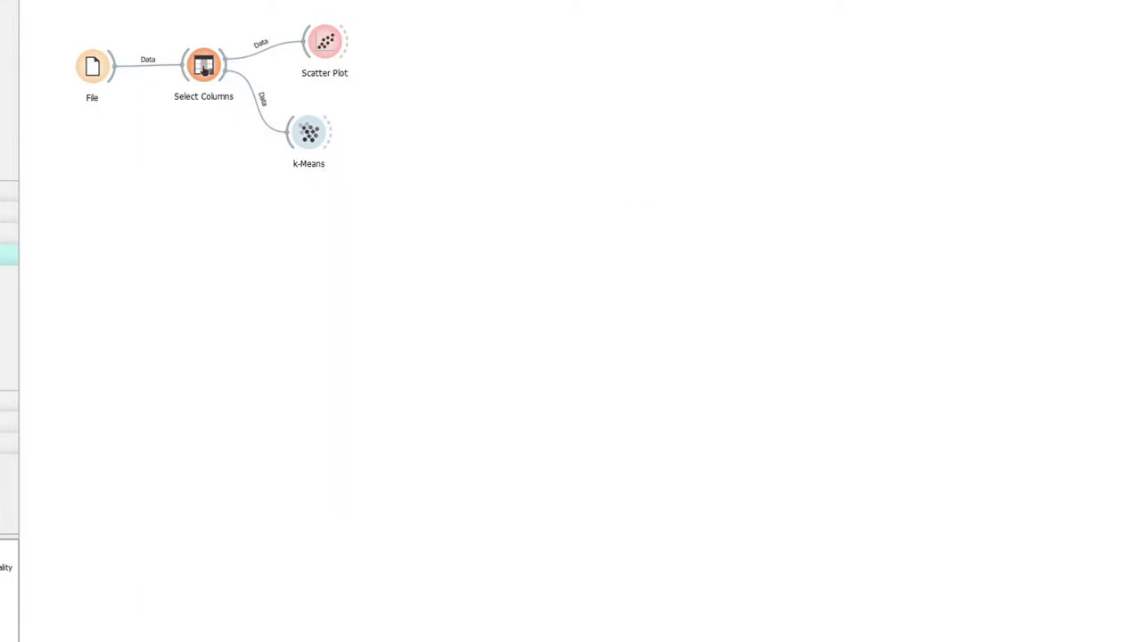
# Step: Feed k-Means output into Scatter Plot (1), showing x against y coloured by cluster
pyautogui.rightClick(422, 125)
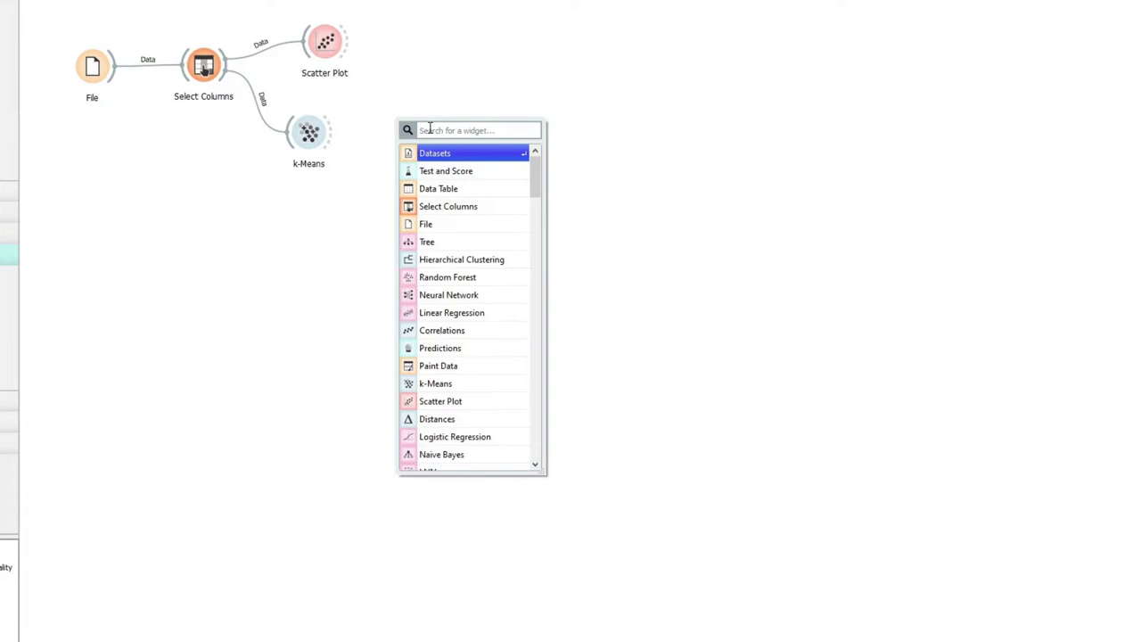
pyautogui.write('sca')
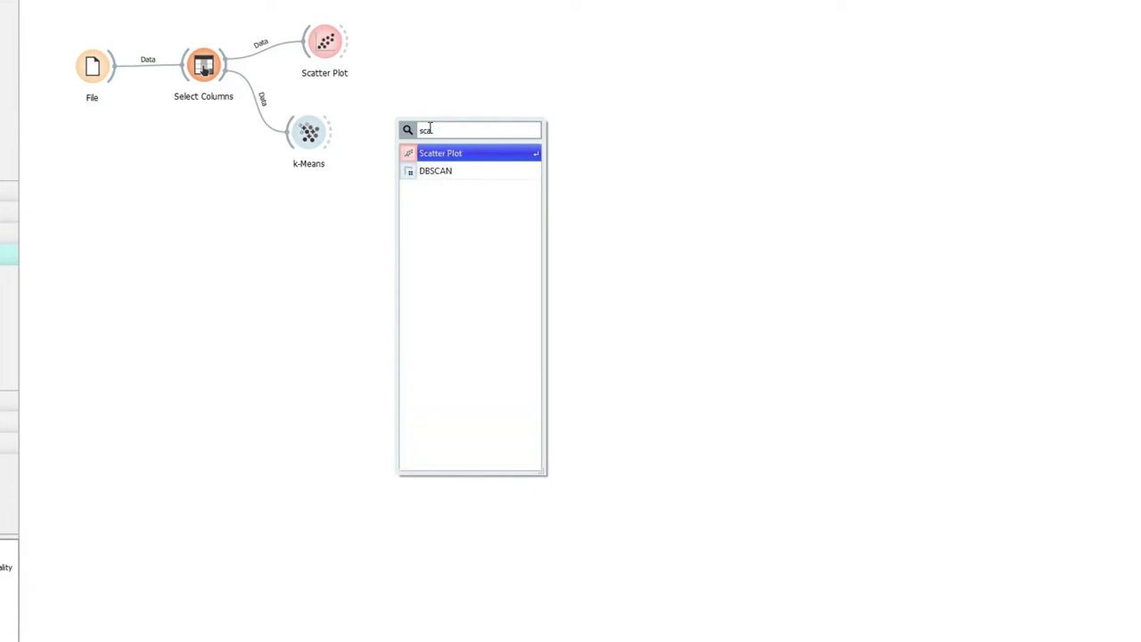
pyautogui.click(435, 154)
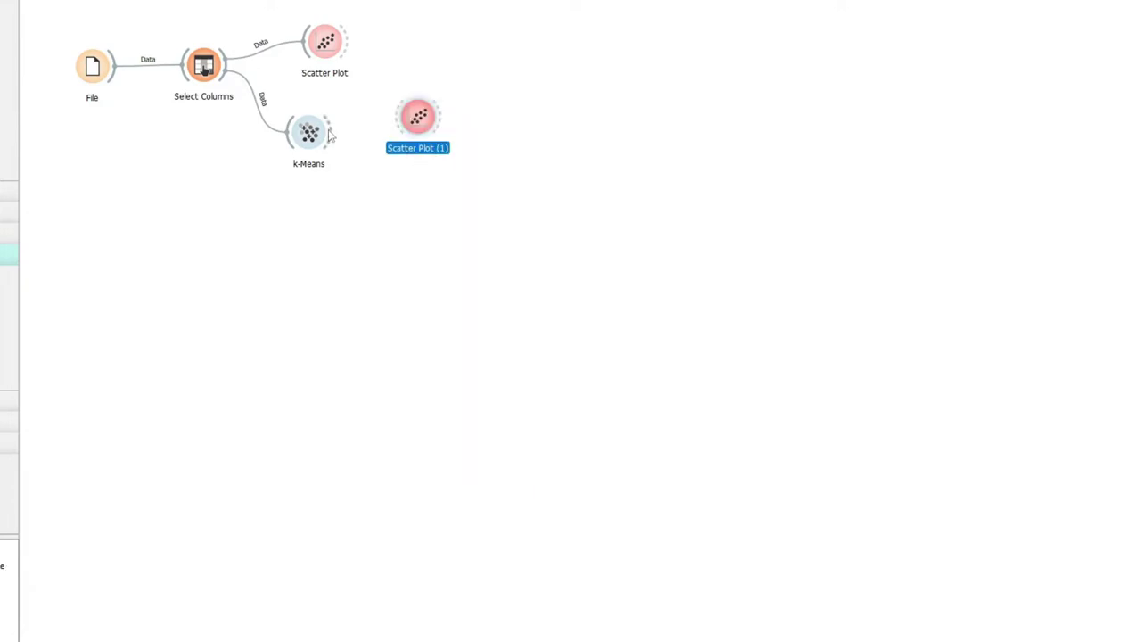
pyautogui.moveTo(330, 132); pyautogui.dragTo(403, 125)
pyautogui.doubleClick(415, 116)
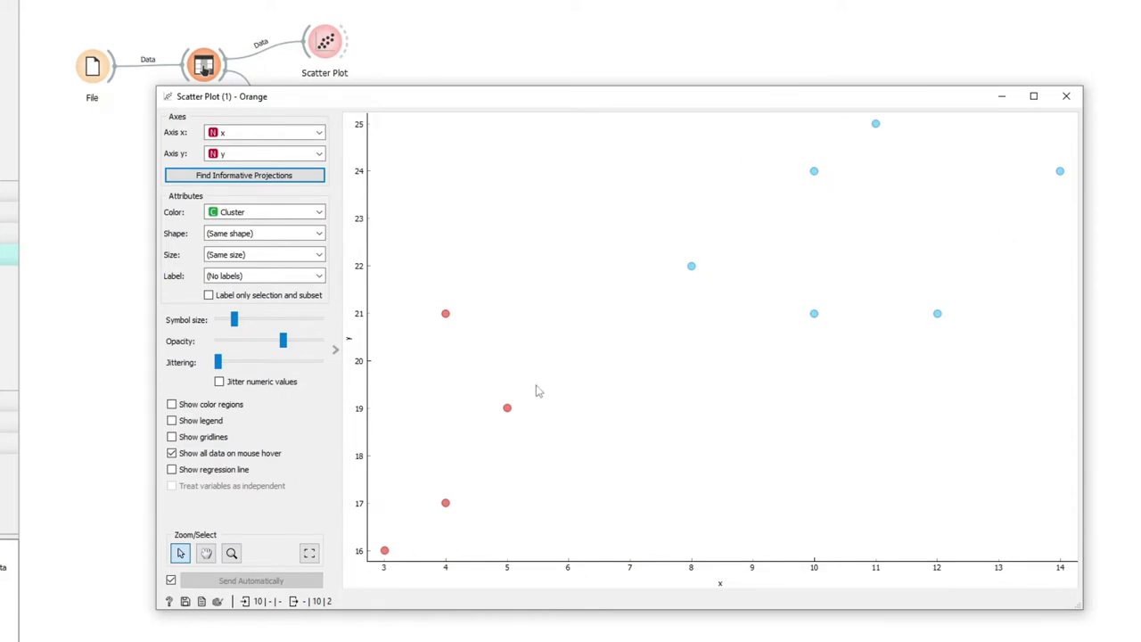
pyautogui.click(1066, 95)
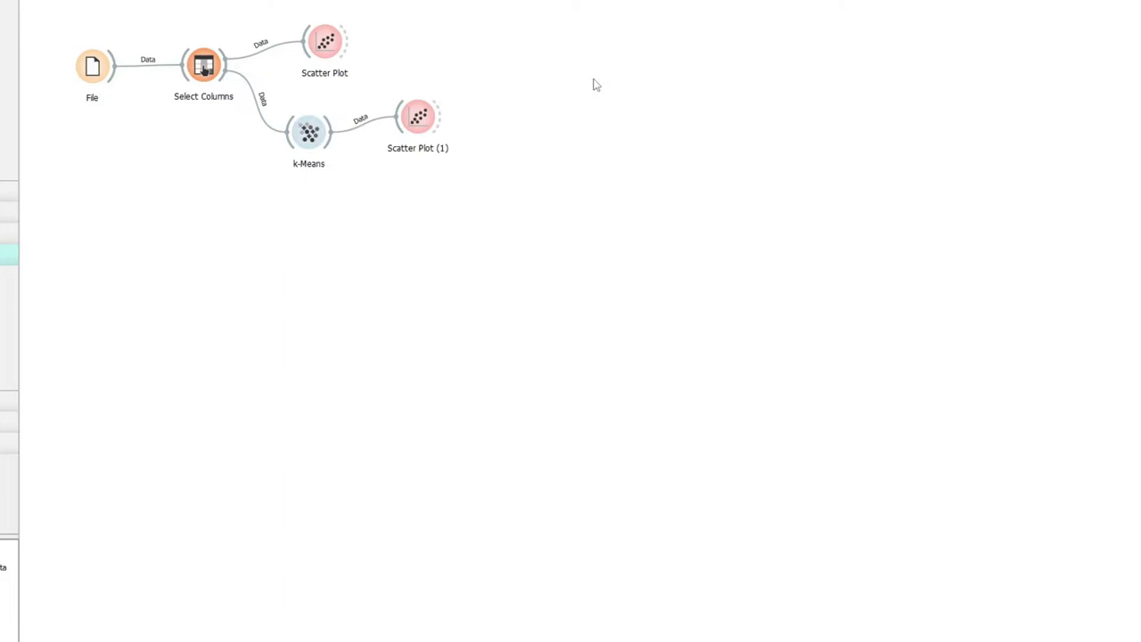
# Step: Set k-Means back to a fixed count of 3 clusters
pyautogui.doubleClick(309, 134)
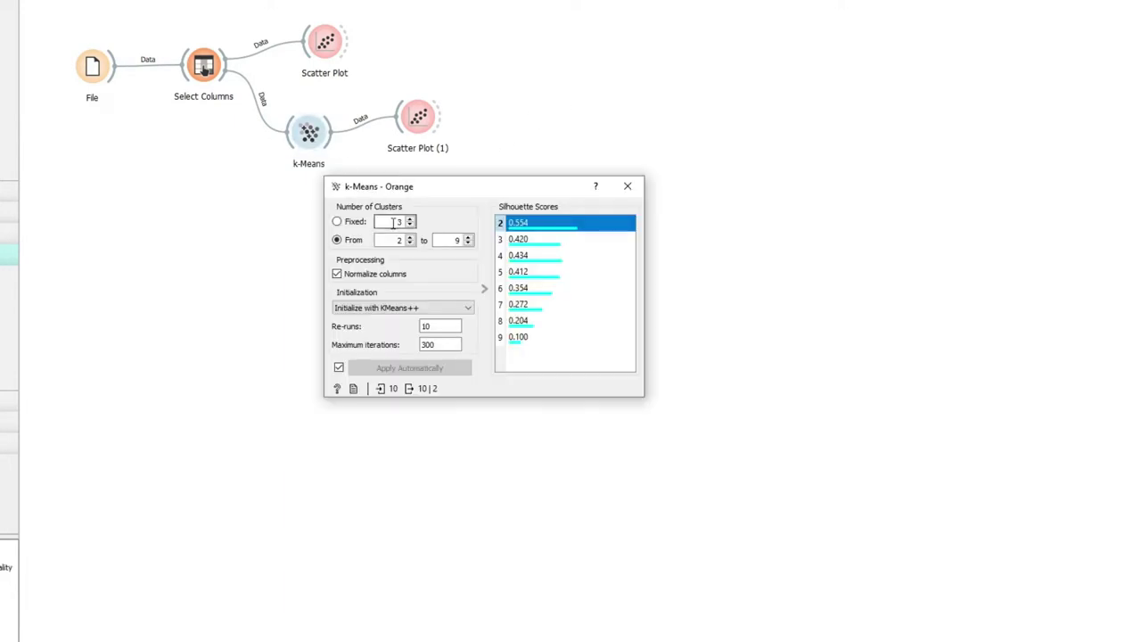
pyautogui.click(339, 221)
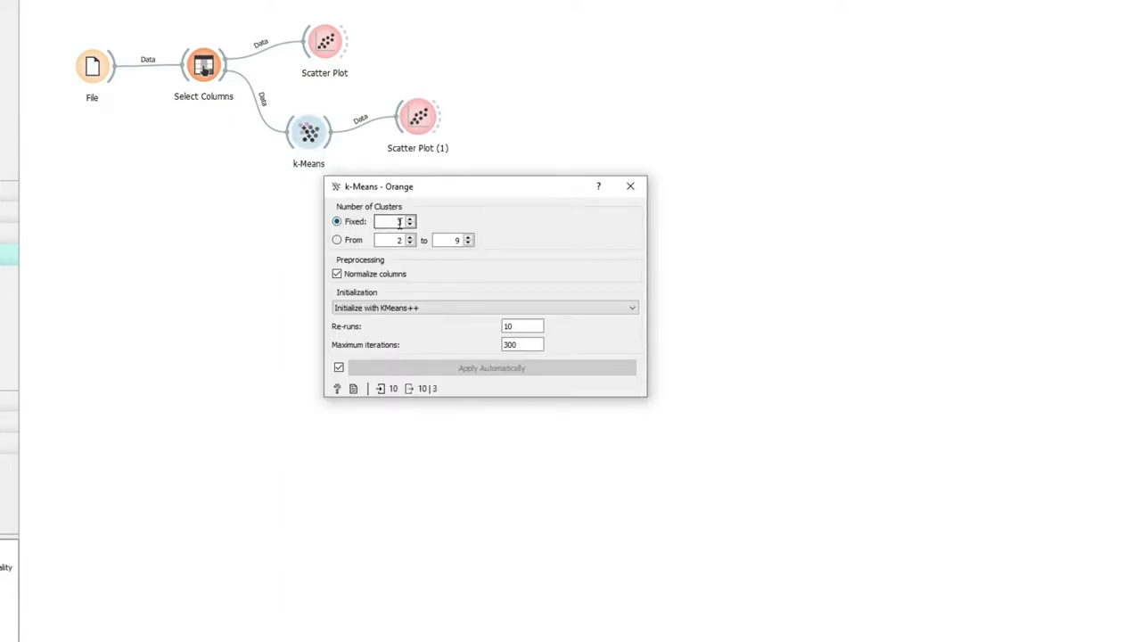
pyautogui.click(630, 185)
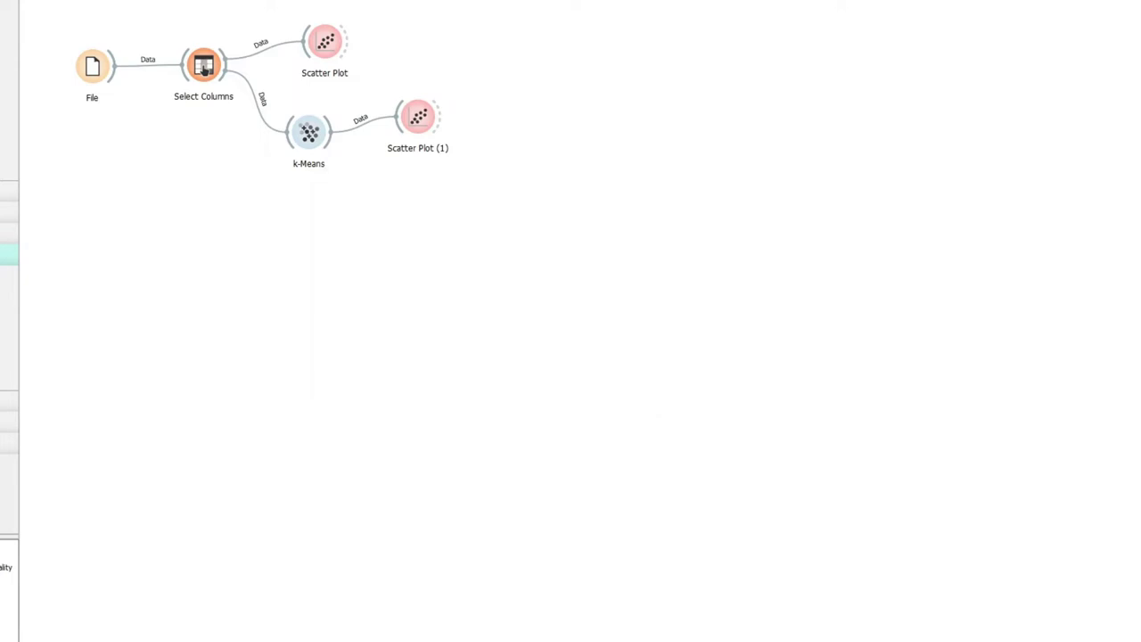
# Step: Turn on Show color regions in the cluster-coloured Scatter Plot (1)
pyautogui.doubleClick(419, 116)
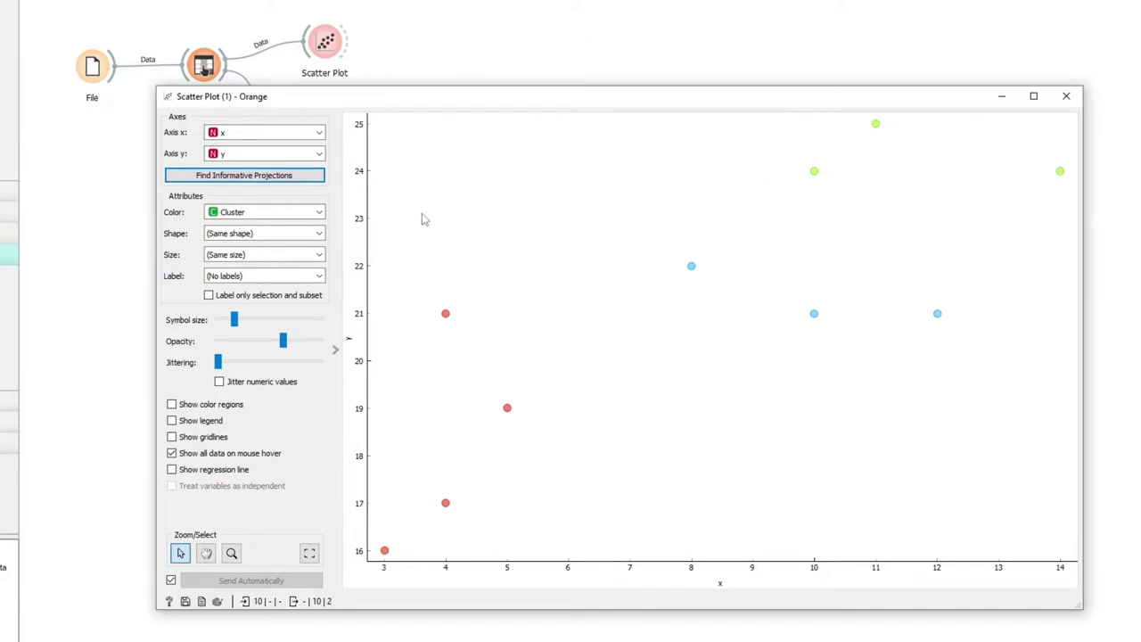
pyautogui.click(172, 405)
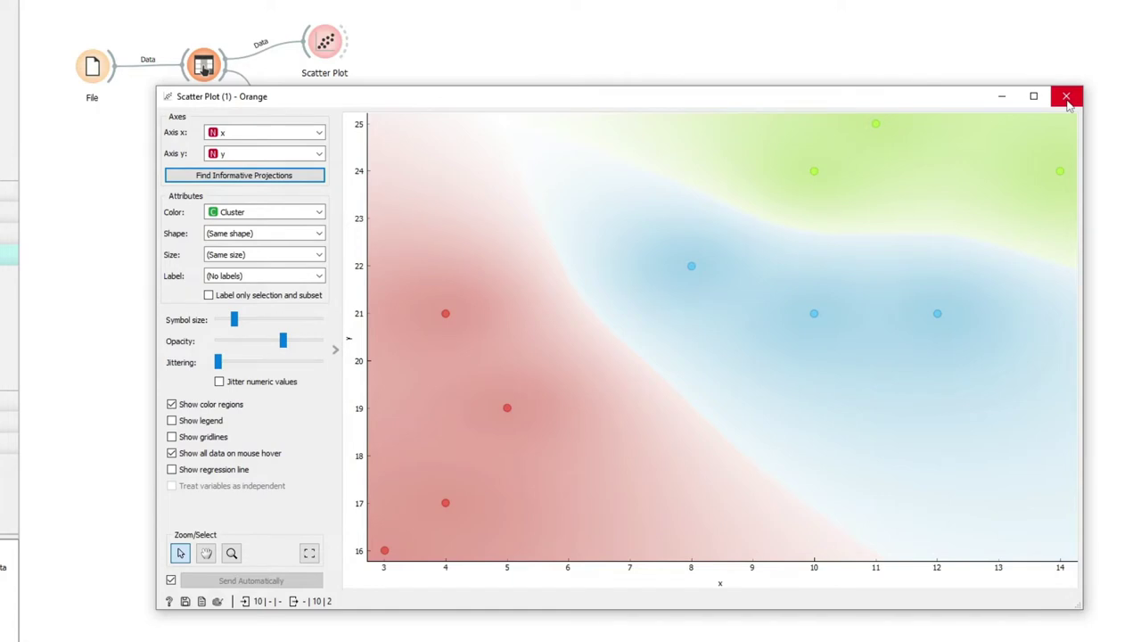
pyautogui.click(1066, 96)
# Step: Review the k-Means settings again and reopen the cluster-coloured scatter plot
pyautogui.doubleClick(309, 134)
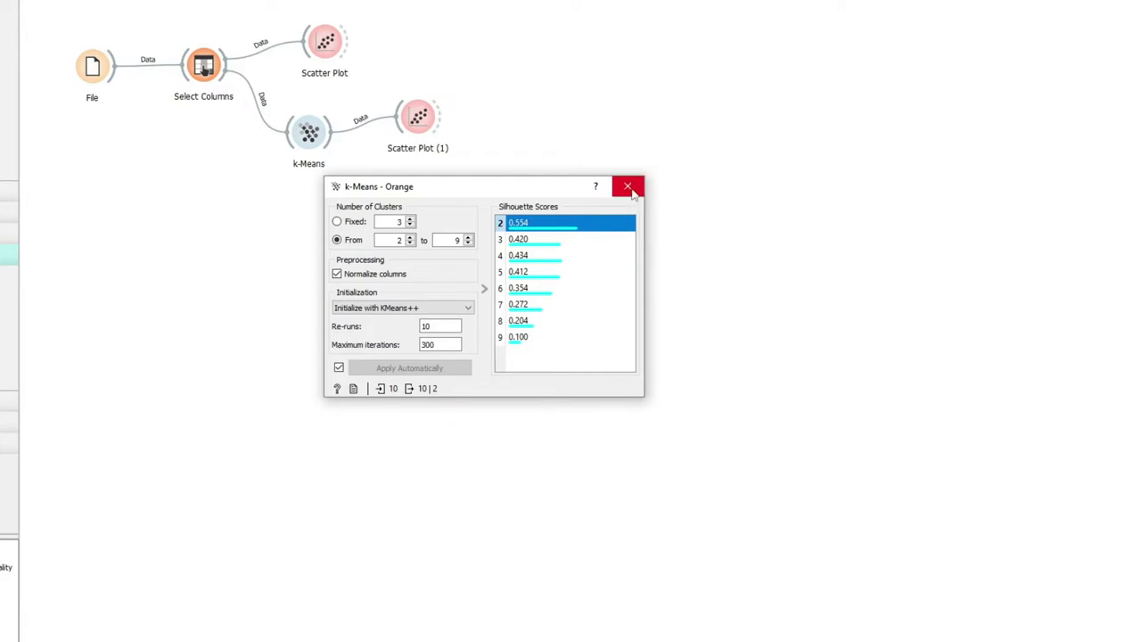
pyautogui.click(628, 188)
pyautogui.doubleClick(414, 120)
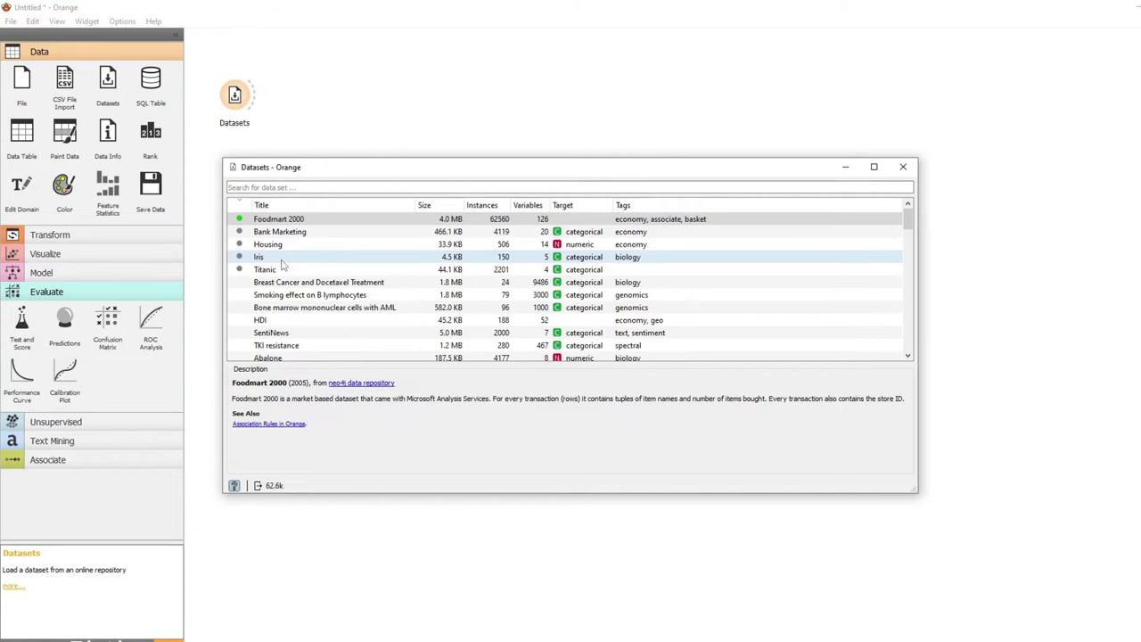
# Step: Load Iris and plot the Data Table's selected data as petal length versus petal width
pyautogui.click(279, 257)
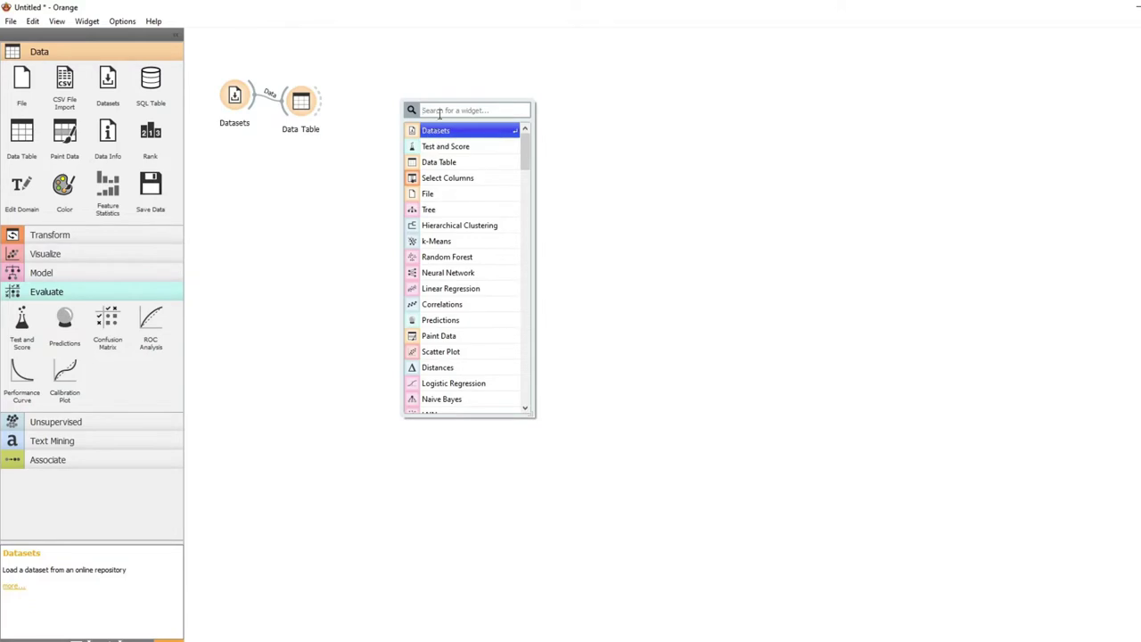
pyautogui.write('sc')
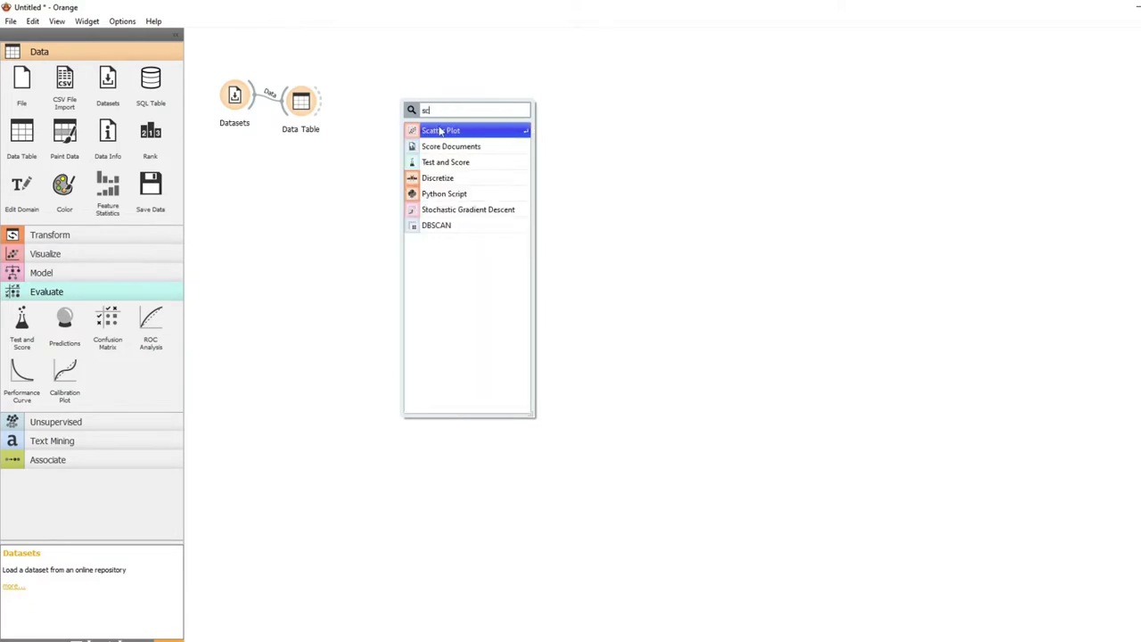
pyautogui.click(440, 131)
pyautogui.moveTo(323, 105); pyautogui.dragTo(421, 102)
pyautogui.doubleClick(420, 99)
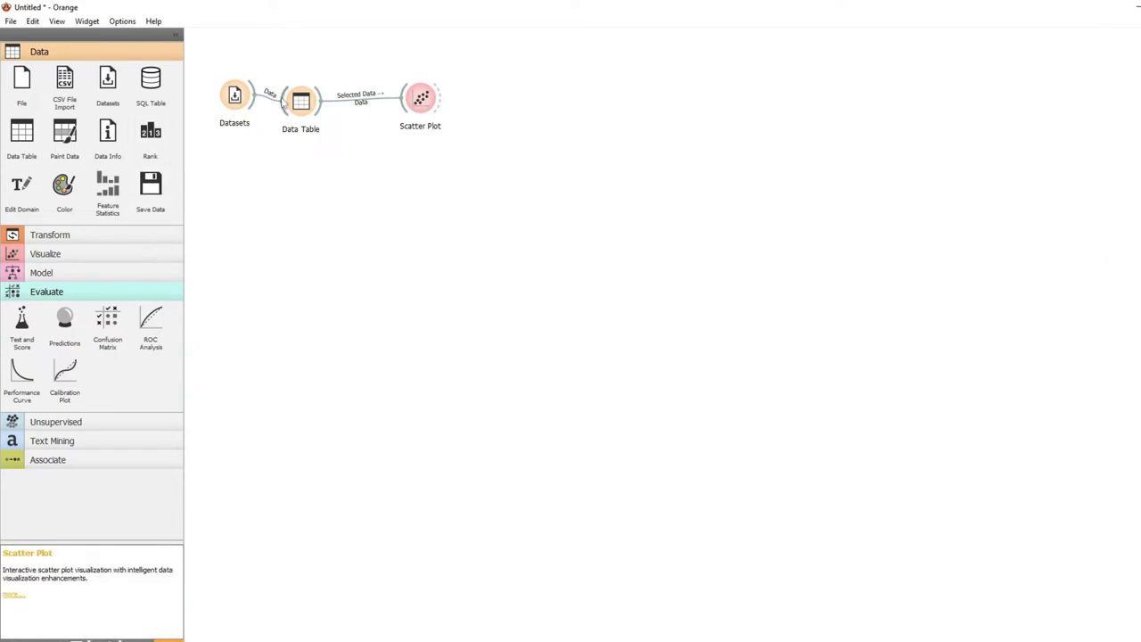
# Step: Add a Distances widget fed by the Iris data from Datasets
pyautogui.moveTo(295, 101); pyautogui.dragTo(307, 98)
pyautogui.click(337, 197)
pyautogui.rightClick(336, 198)
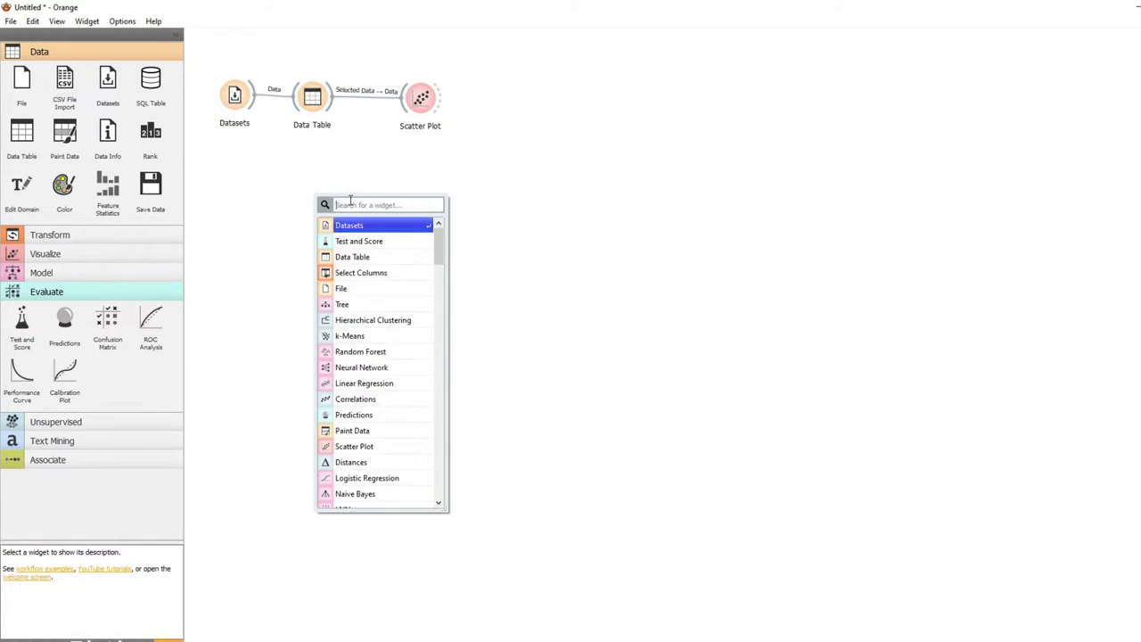
pyautogui.write('dis')
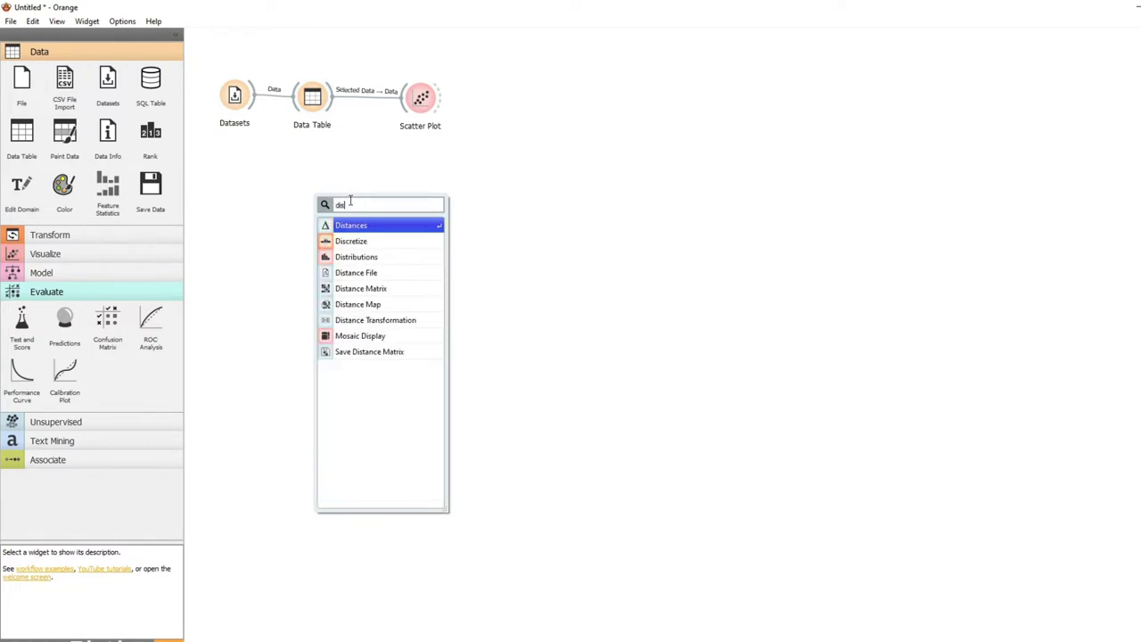
pyautogui.click(363, 228)
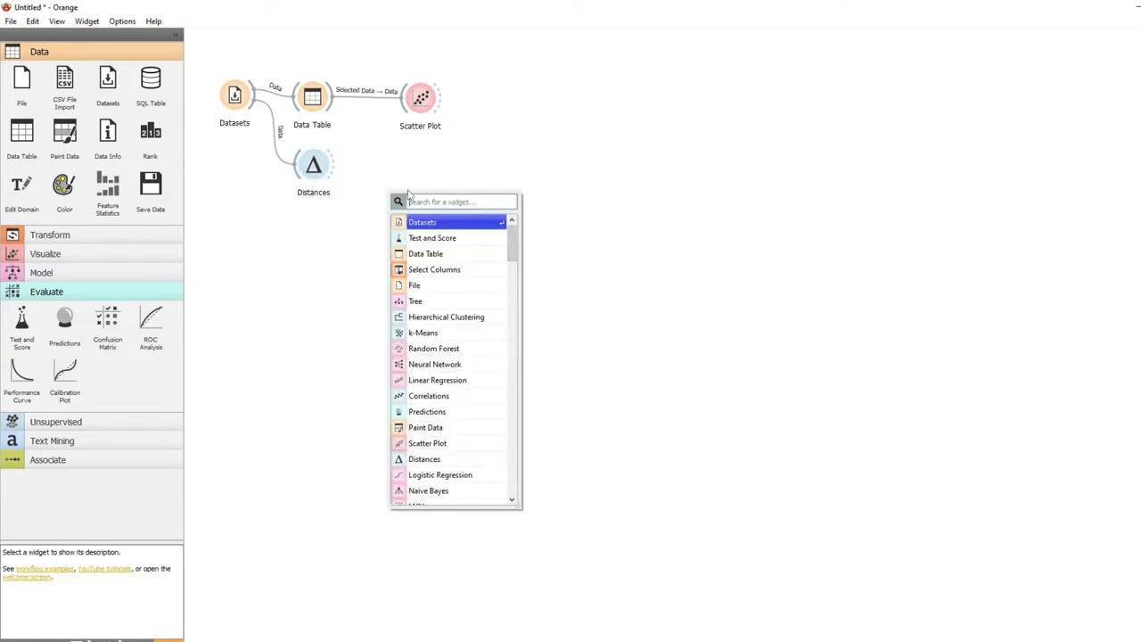
# Step: Add Hierarchical Clustering connected to Distances, placed beside it
pyautogui.write('hier')
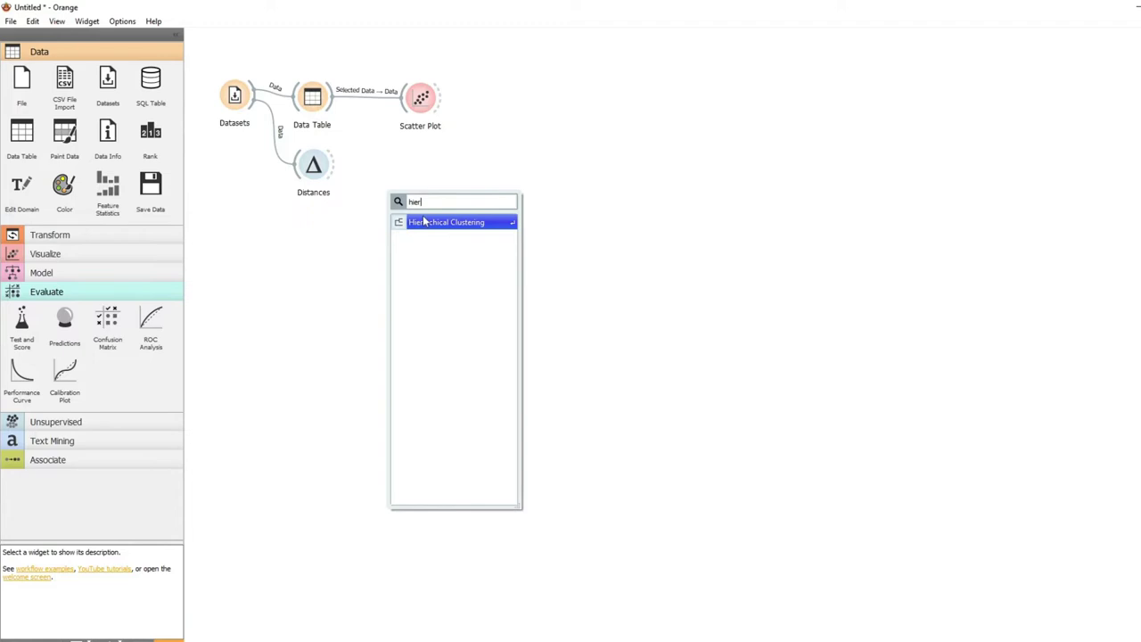
pyautogui.click(426, 222)
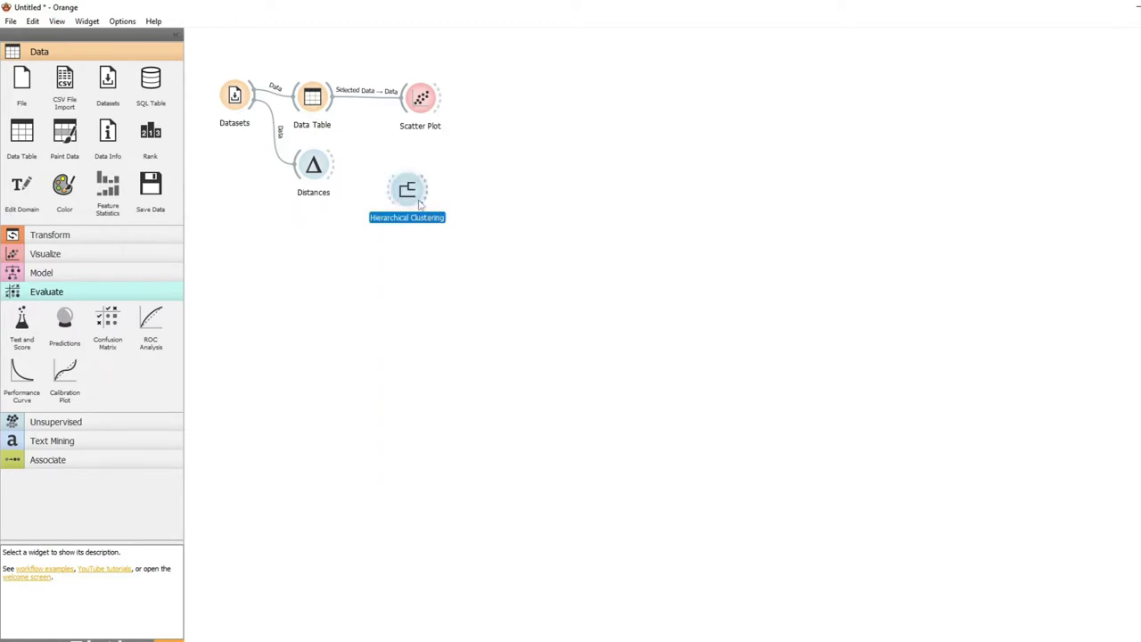
pyautogui.moveTo(416, 197); pyautogui.dragTo(395, 172)
# Step: In the Iris dendrogram, select the top cluster, then progressively narrower sub-clusters
pyautogui.doubleClick(394, 170)
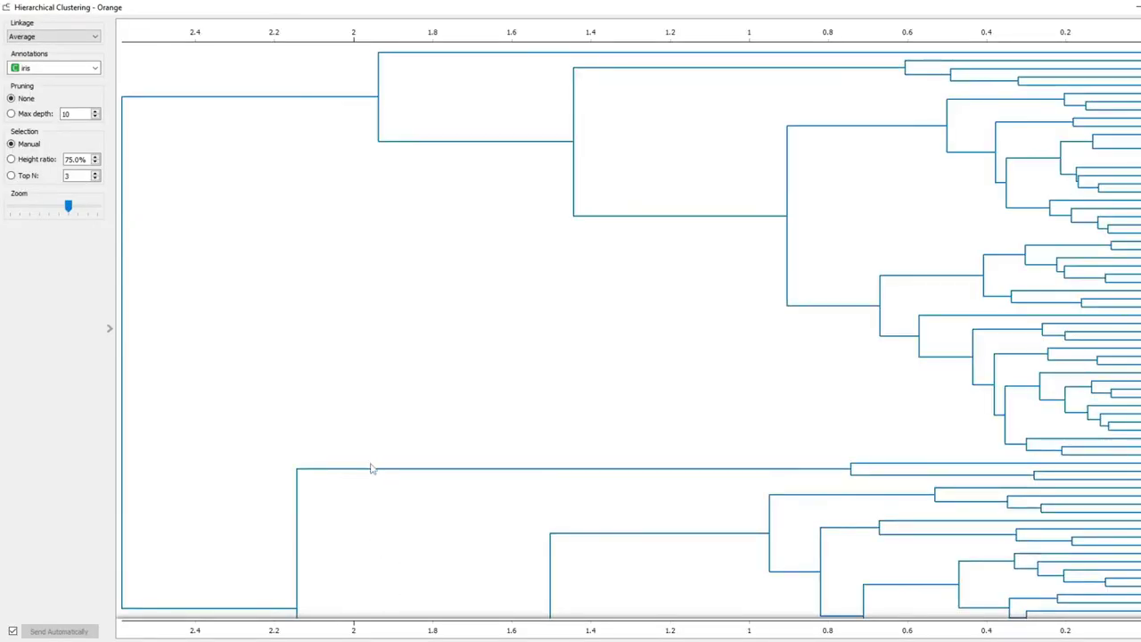
pyautogui.scroll(-5, 379, 419)
pyautogui.scroll(5, 397, 446)
pyautogui.click(408, 141)
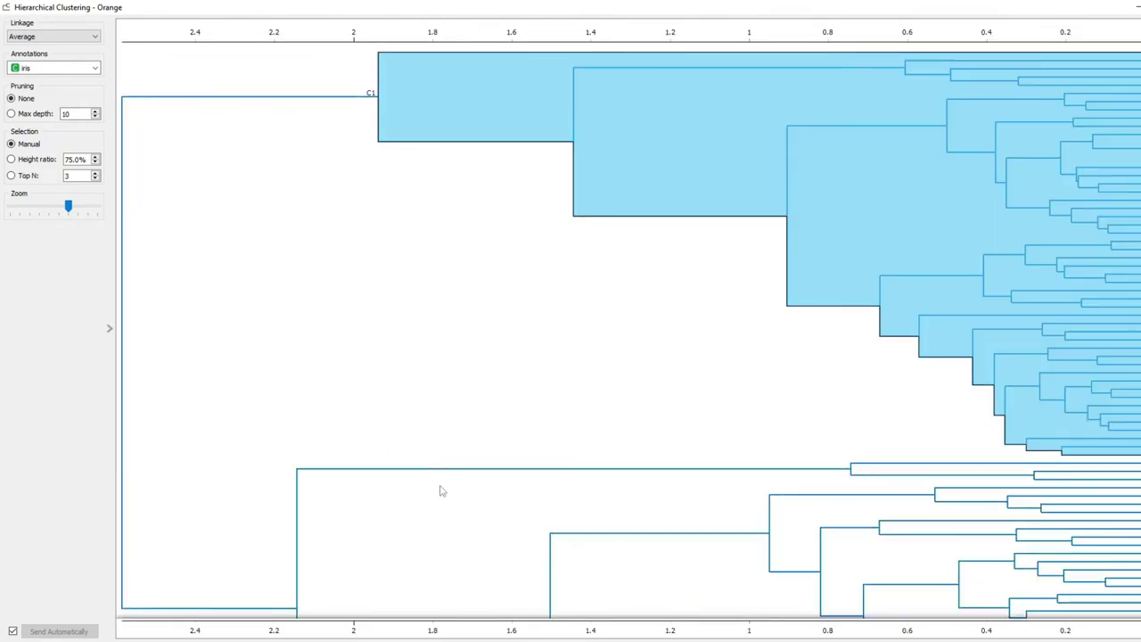
pyautogui.click(653, 68)
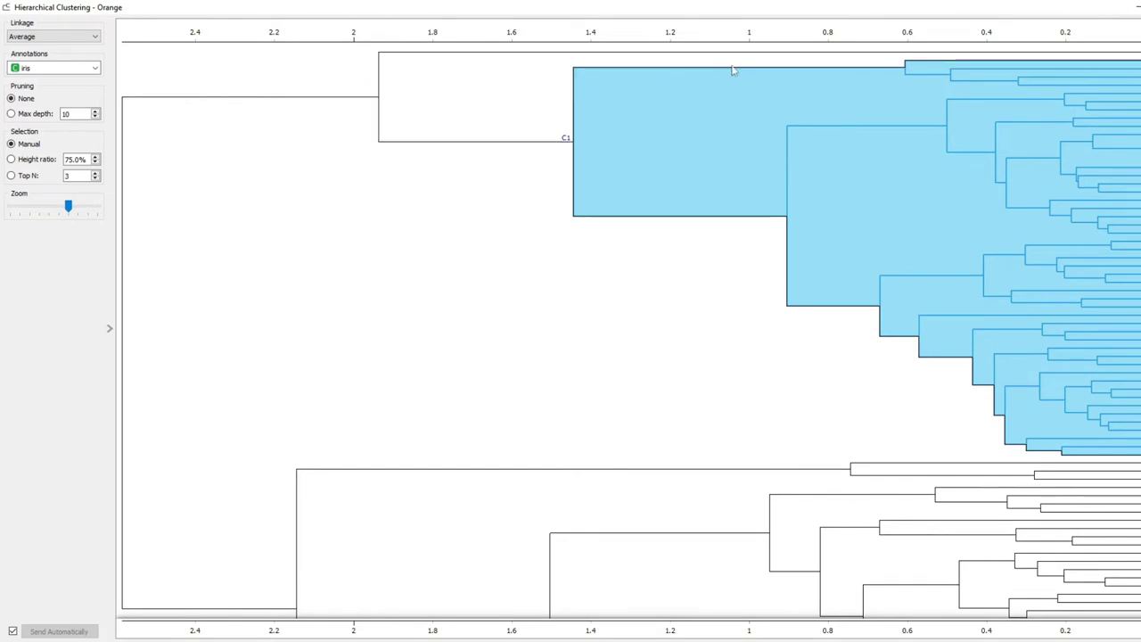
pyautogui.click(875, 133)
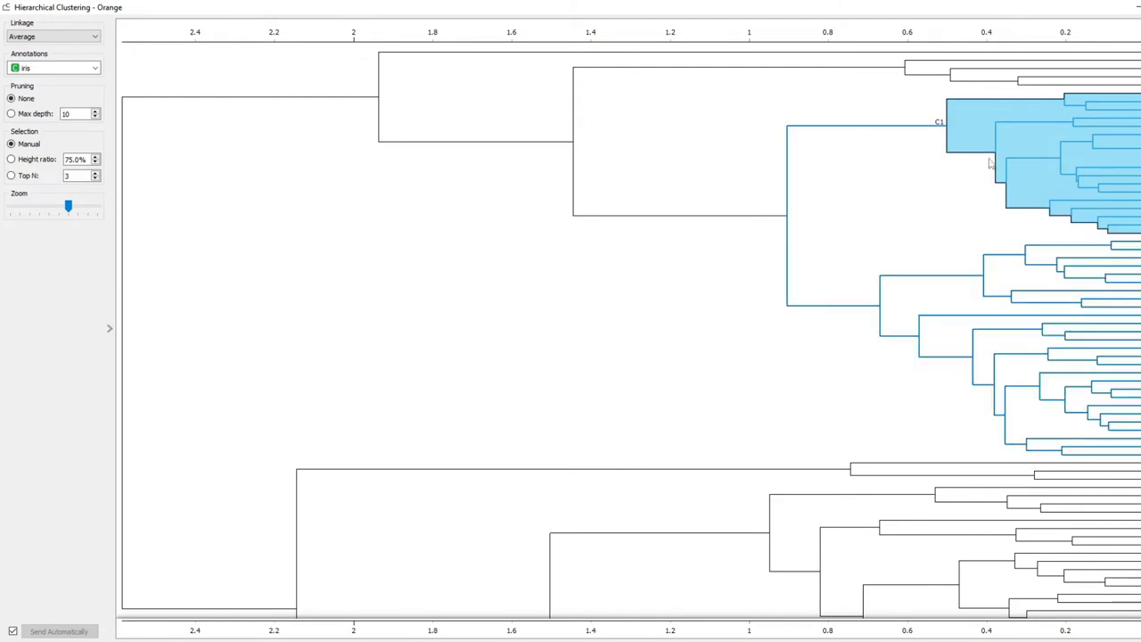
# Step: Select smaller and lower-branch clusters, finishing with the entire dendrogram selected
pyautogui.click(1038, 223)
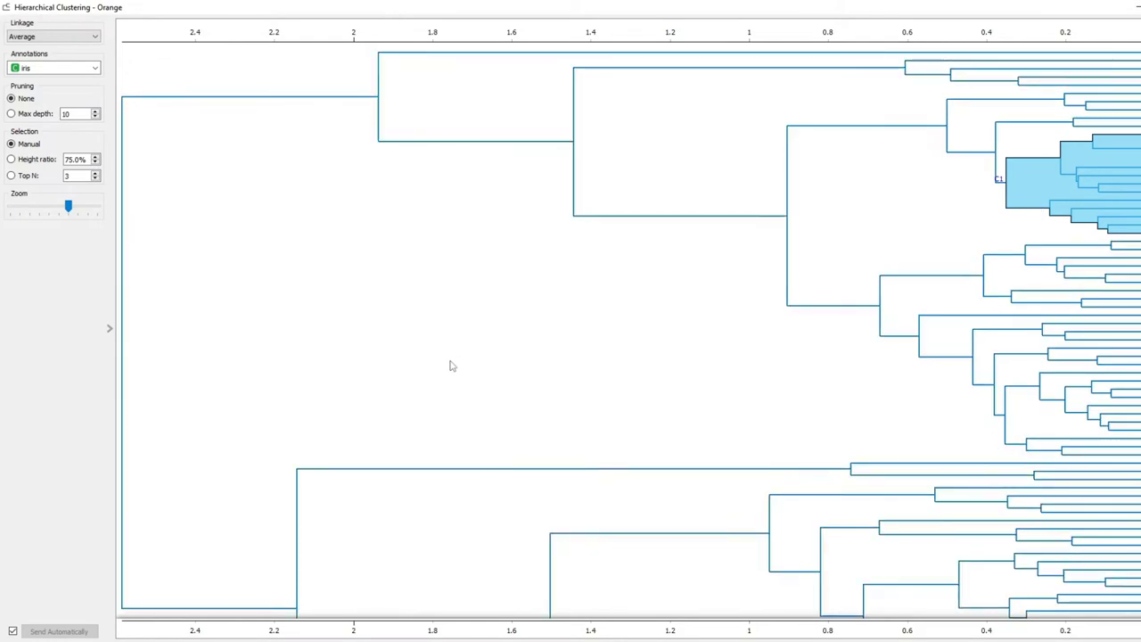
pyautogui.scroll(-5, 484, 344)
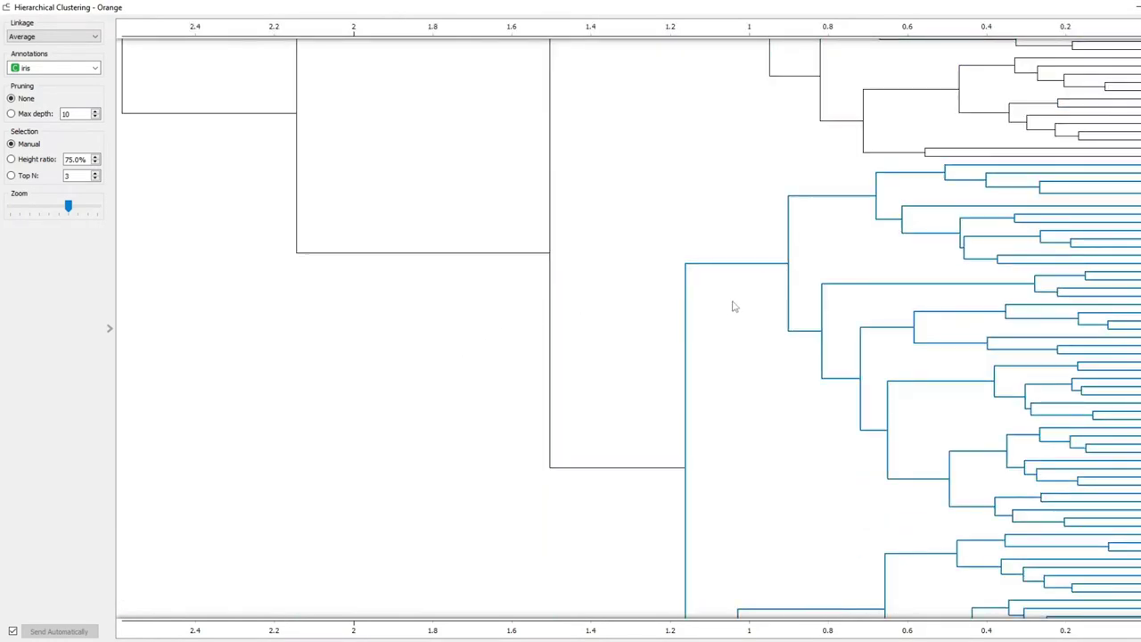
pyautogui.click(823, 306)
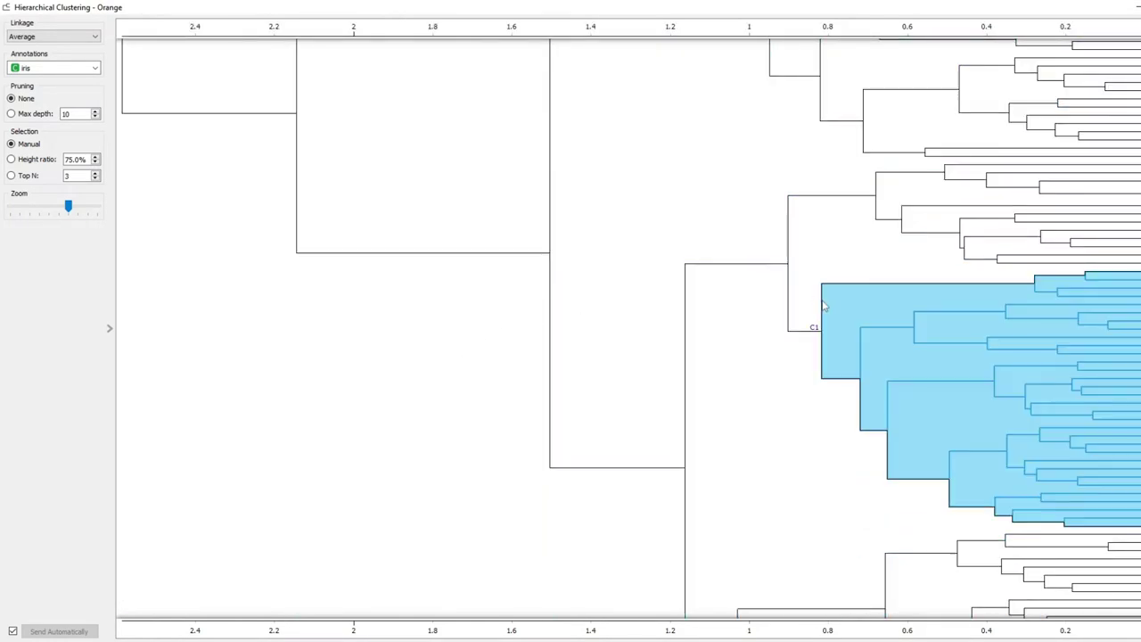
pyautogui.click(962, 241)
pyautogui.scroll(5, 556, 280)
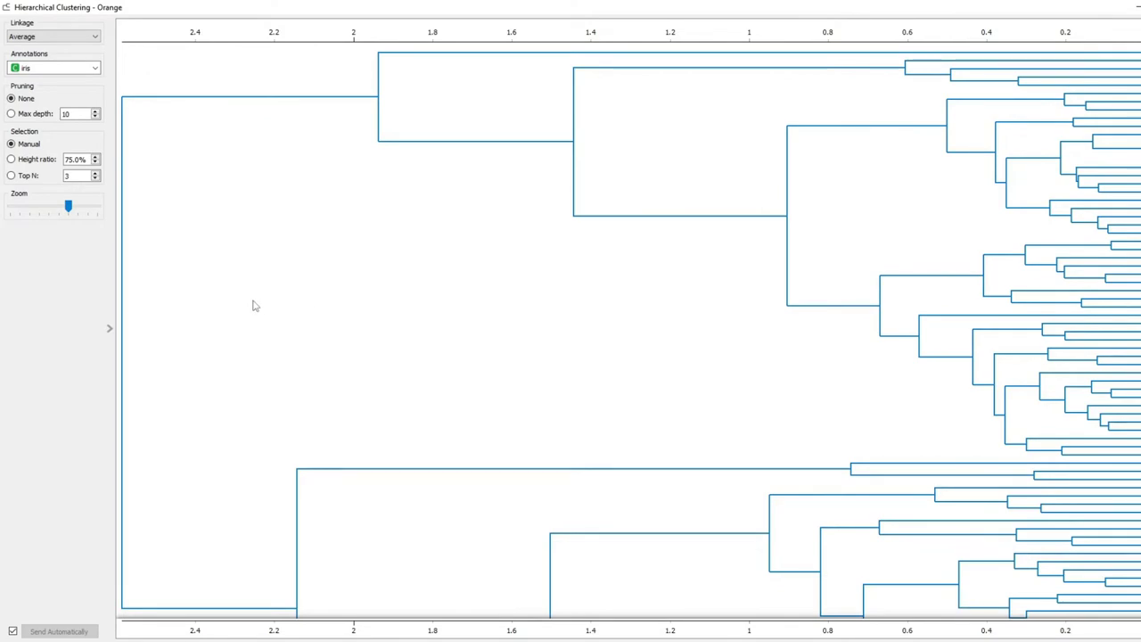
pyautogui.click(209, 96)
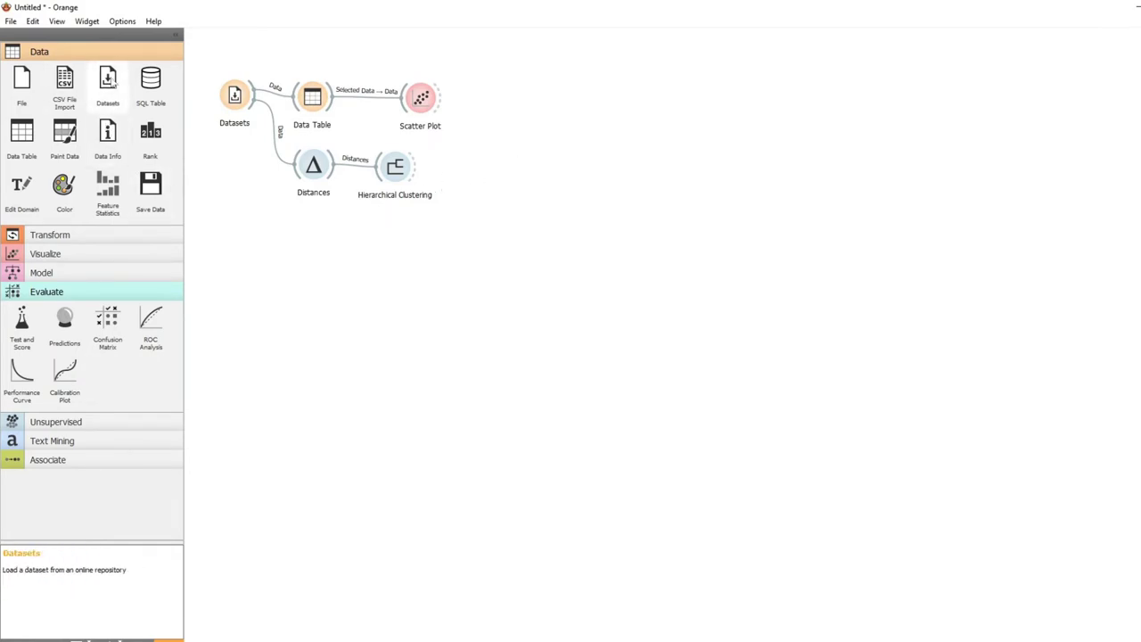
# Step: Send Hierarchical Clustering's selected data into a new Data Table (1) and Scatter Plot (1)
pyautogui.moveTo(25, 143); pyautogui.dragTo(481, 214)
pyautogui.moveTo(429, 181); pyautogui.dragTo(450, 202)
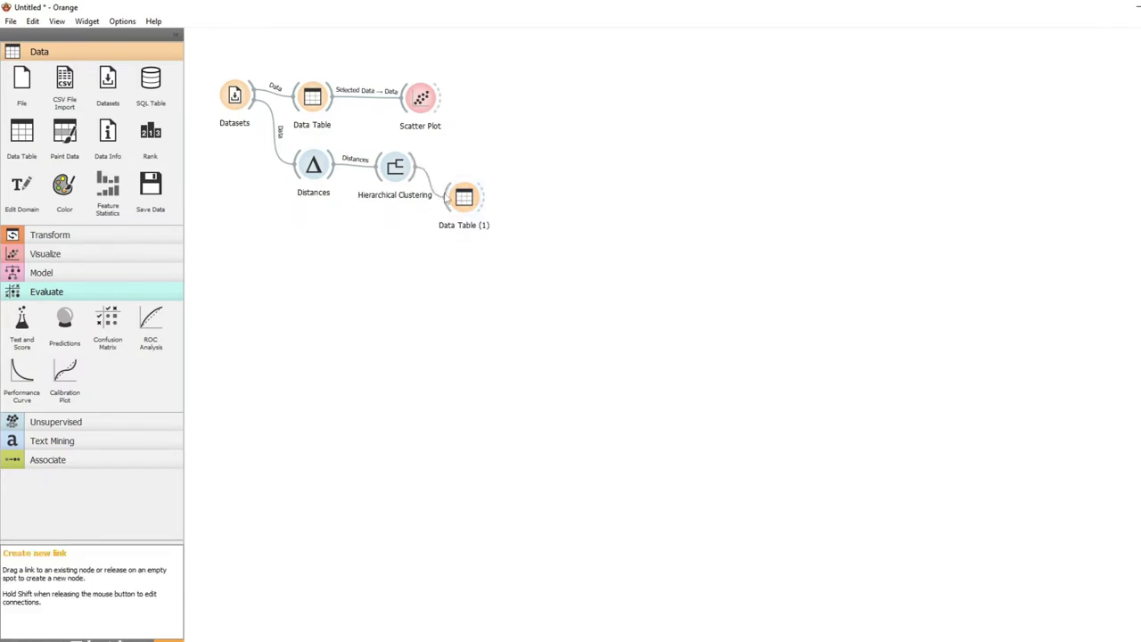
pyautogui.rightClick(541, 157)
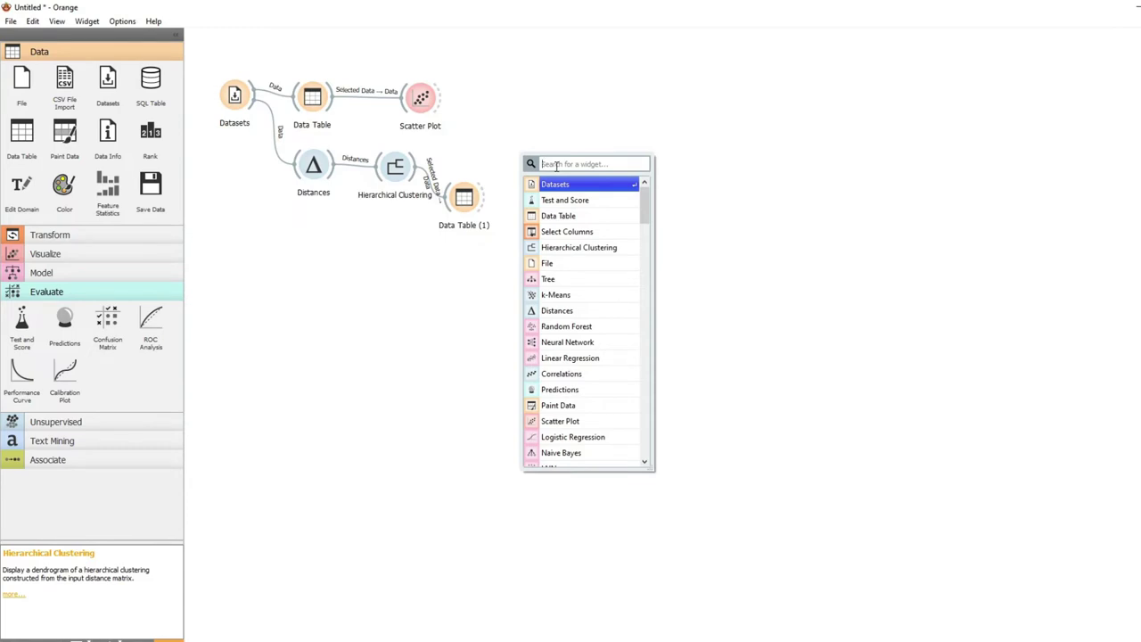
pyautogui.write('sca')
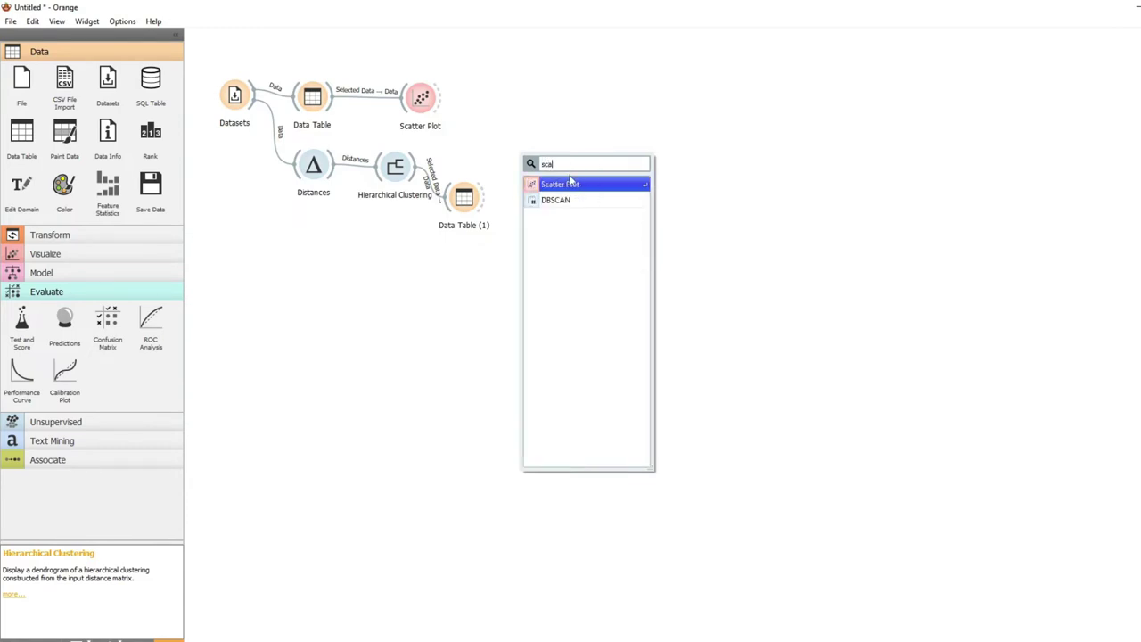
pyautogui.click(571, 183)
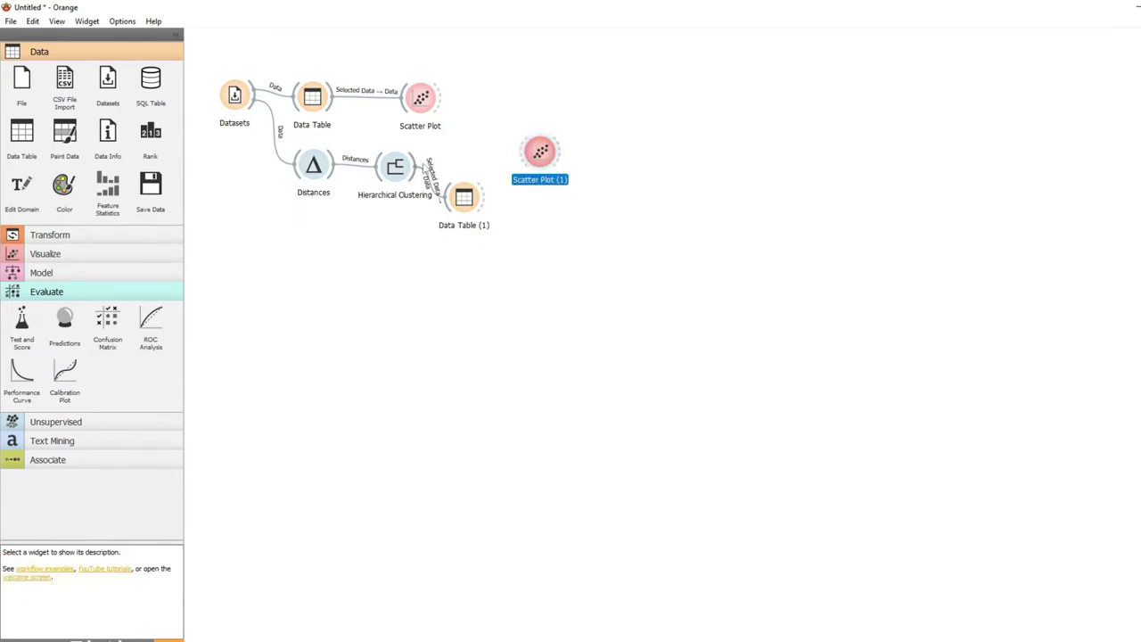
pyautogui.moveTo(415, 167); pyautogui.dragTo(521, 158)
pyautogui.doubleClick(537, 154)
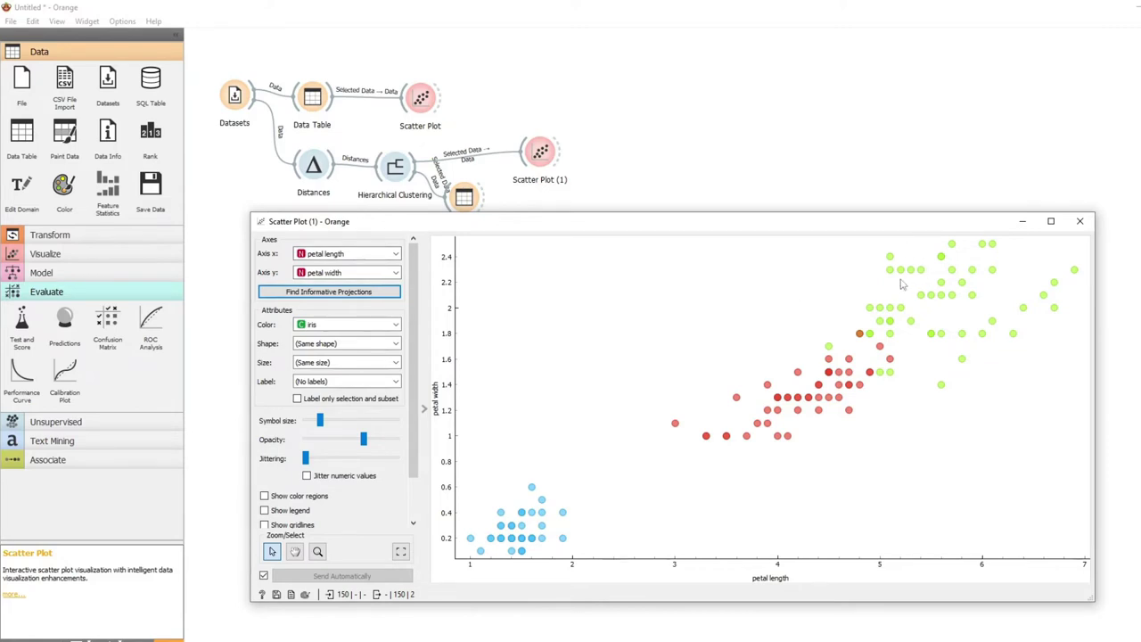
pyautogui.click(1079, 221)
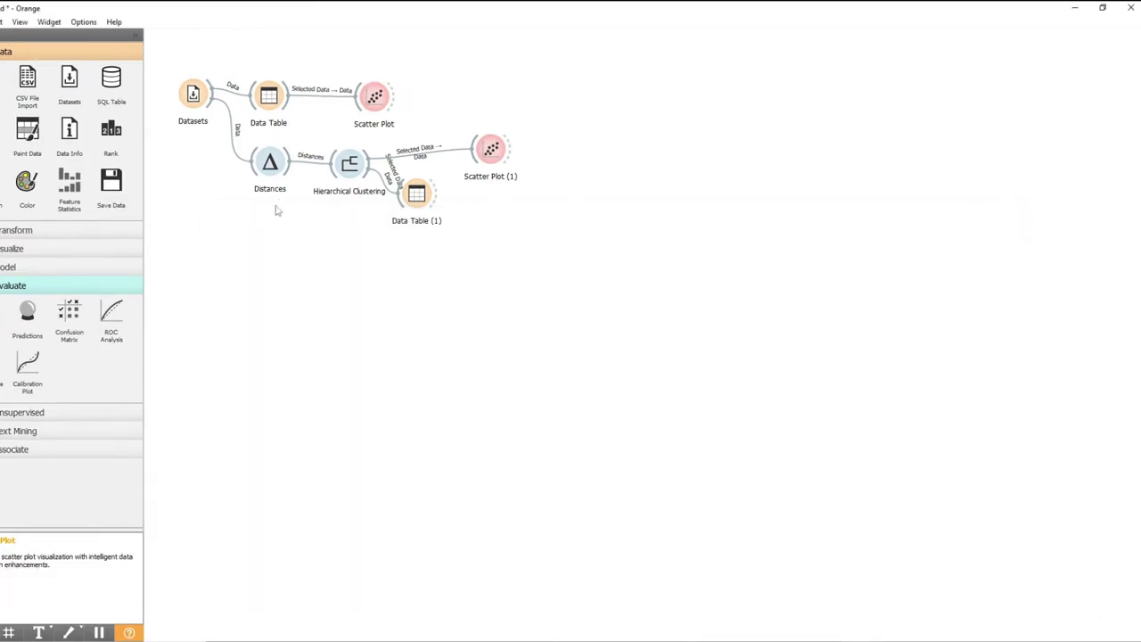
pyautogui.doubleClick(349, 164)
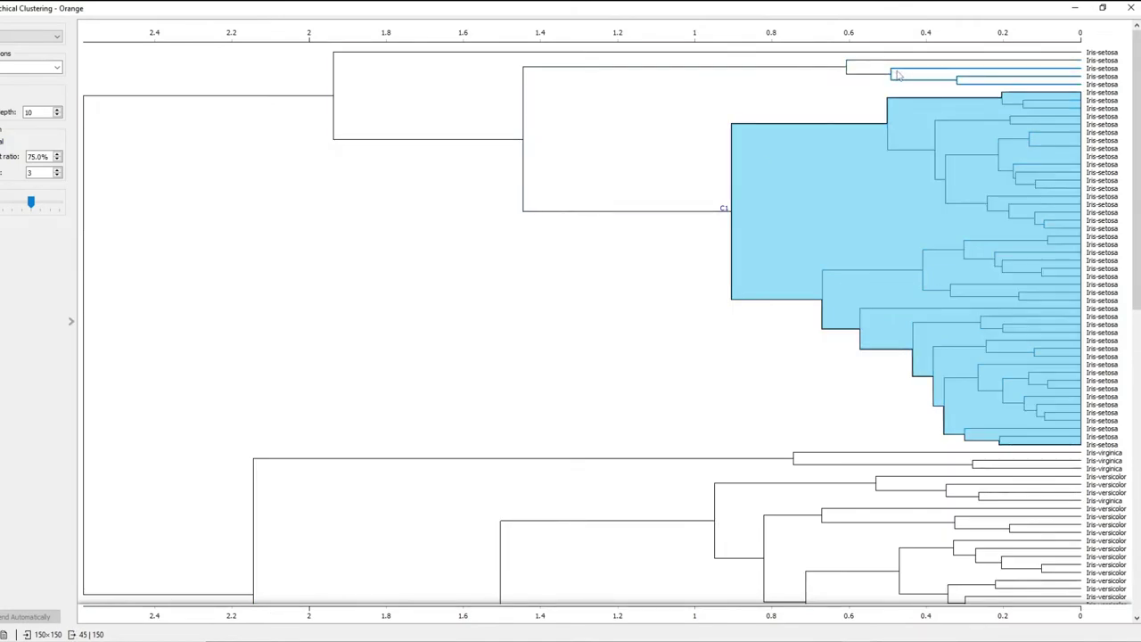
pyautogui.click(896, 76)
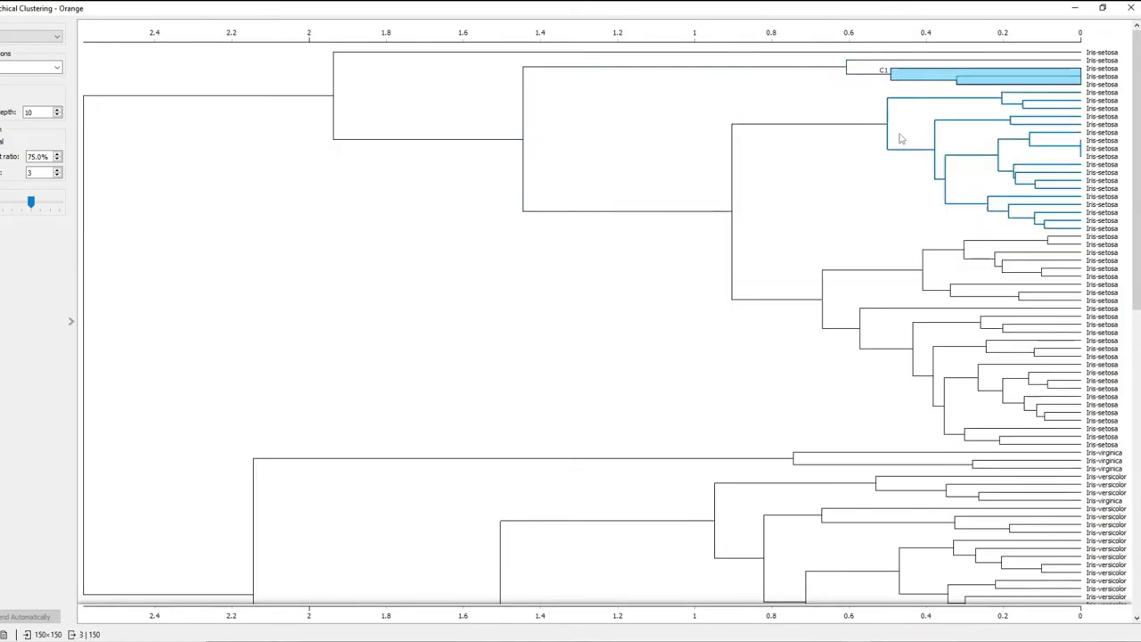
pyautogui.click(855, 451)
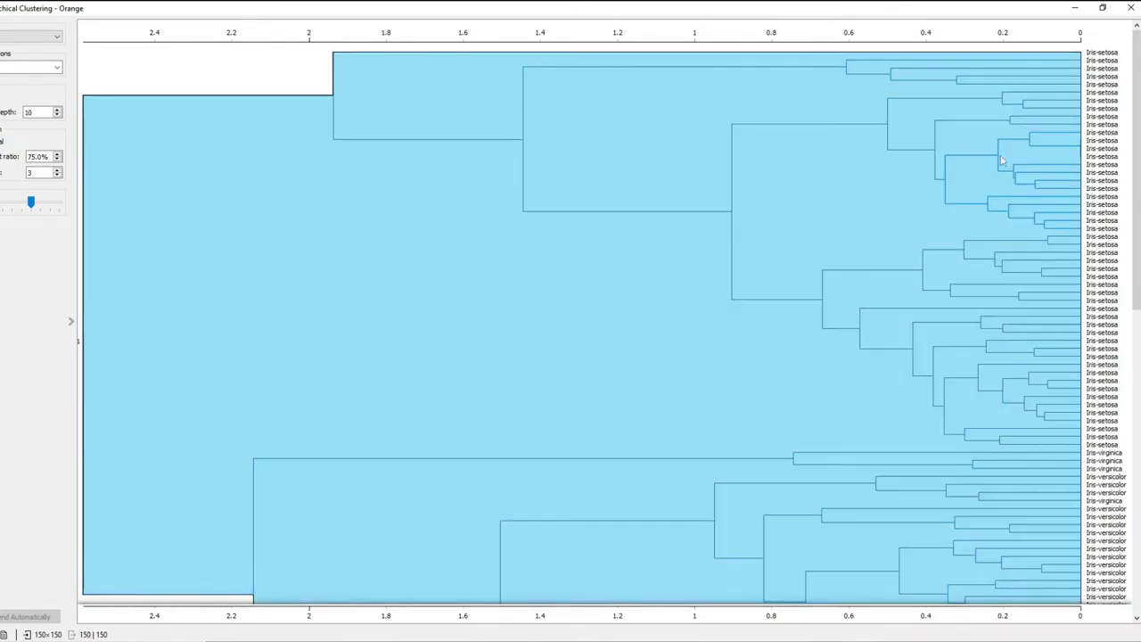
pyautogui.click(1130, 8)
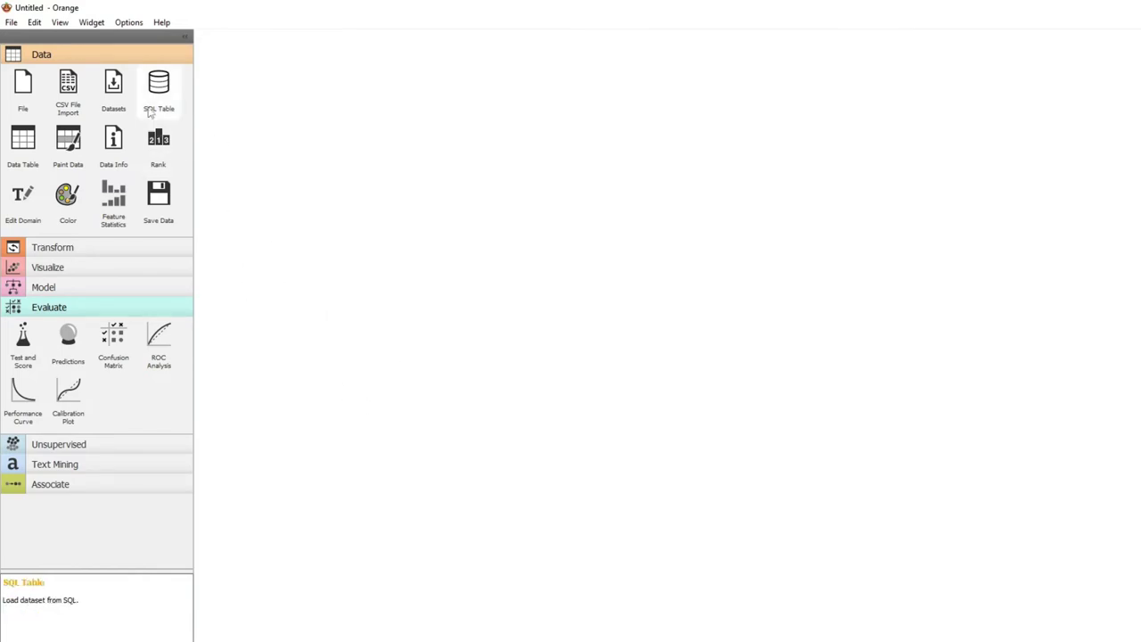
# Step: Drop a Datasets widget on the canvas and select Foodmart 2000 in its list
pyautogui.moveTo(121, 86); pyautogui.dragTo(237, 122)
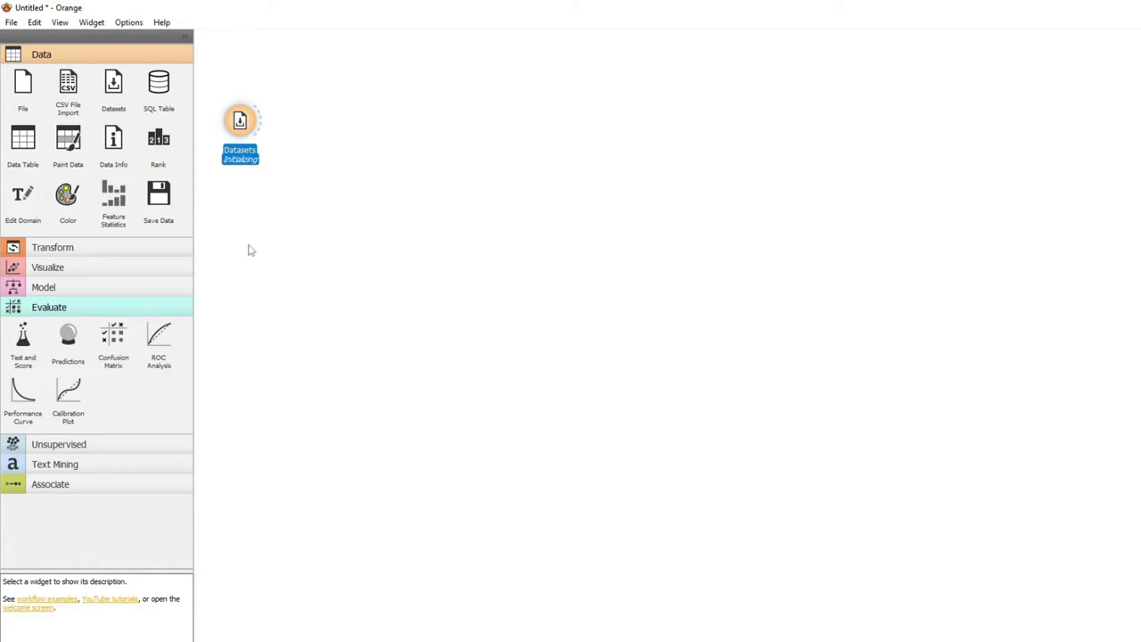
pyautogui.doubleClick(242, 126)
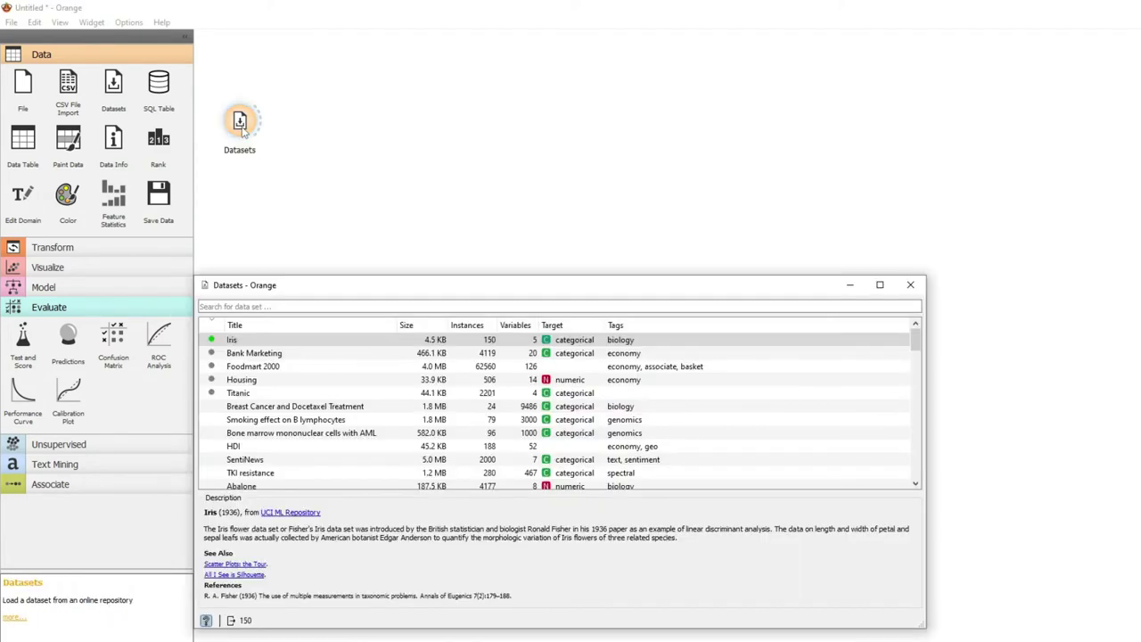
pyautogui.click(270, 370)
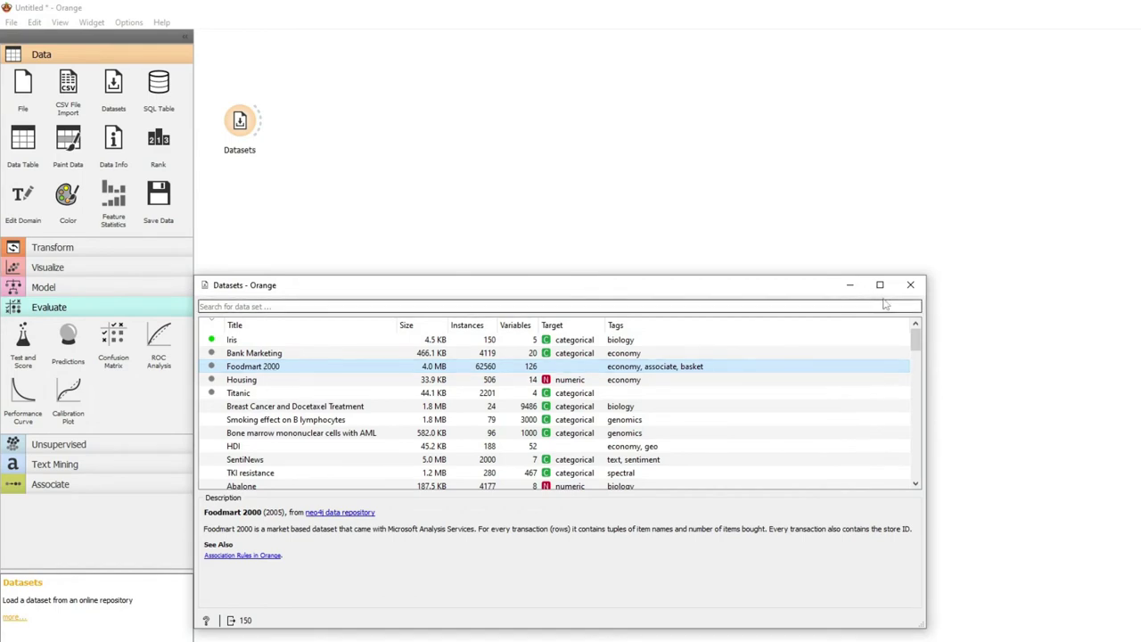
pyautogui.click(910, 284)
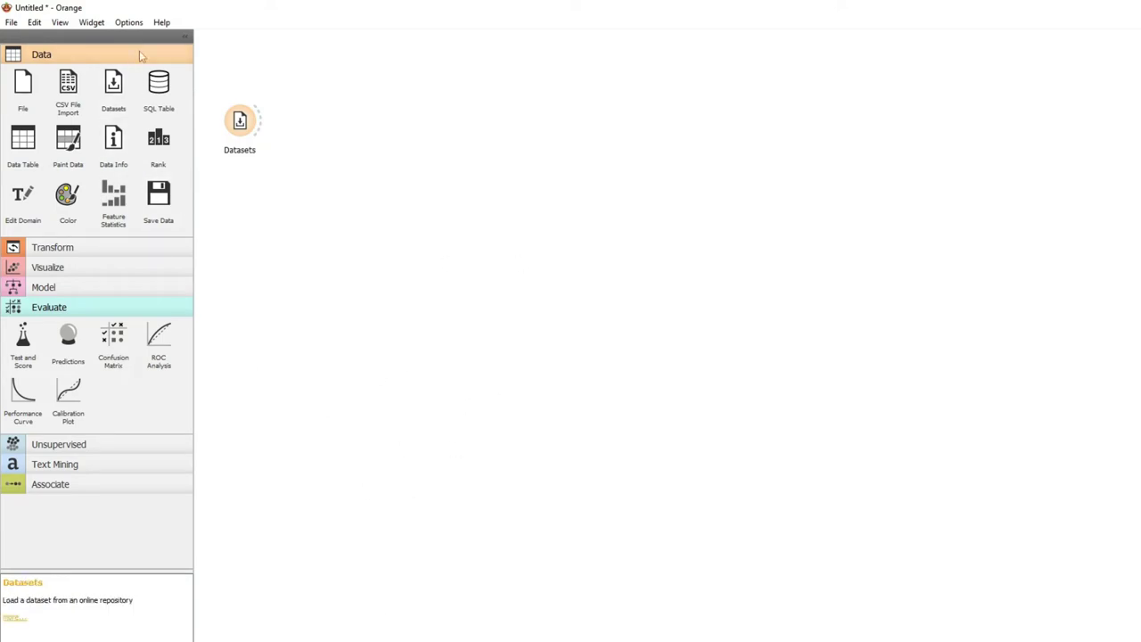
pyautogui.click(128, 22)
pyautogui.click(148, 68)
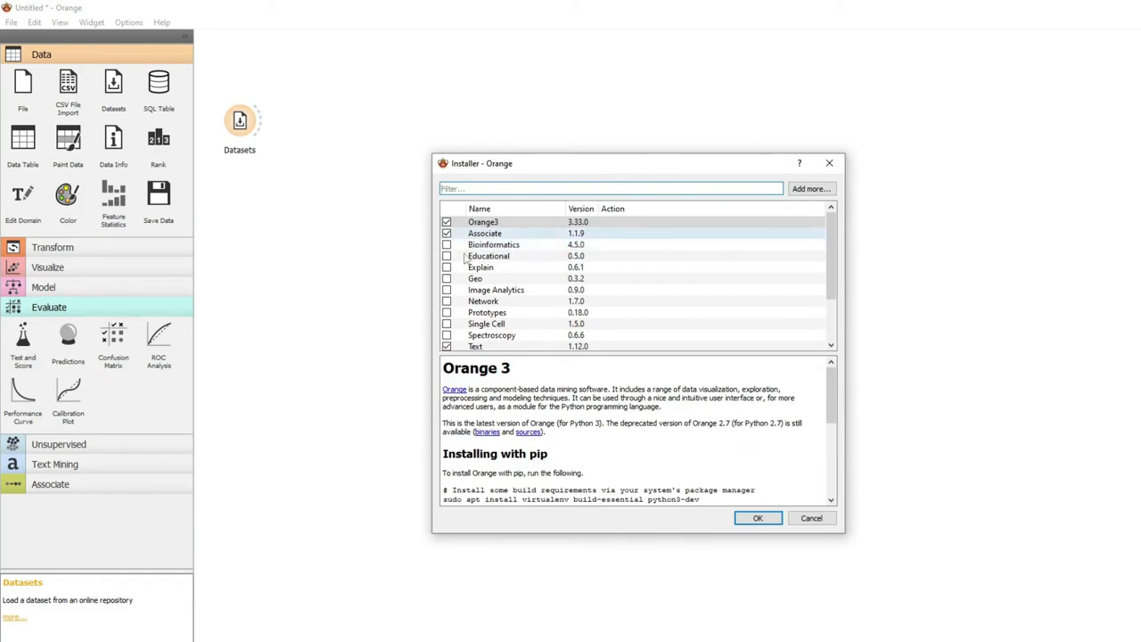
pyautogui.click(809, 520)
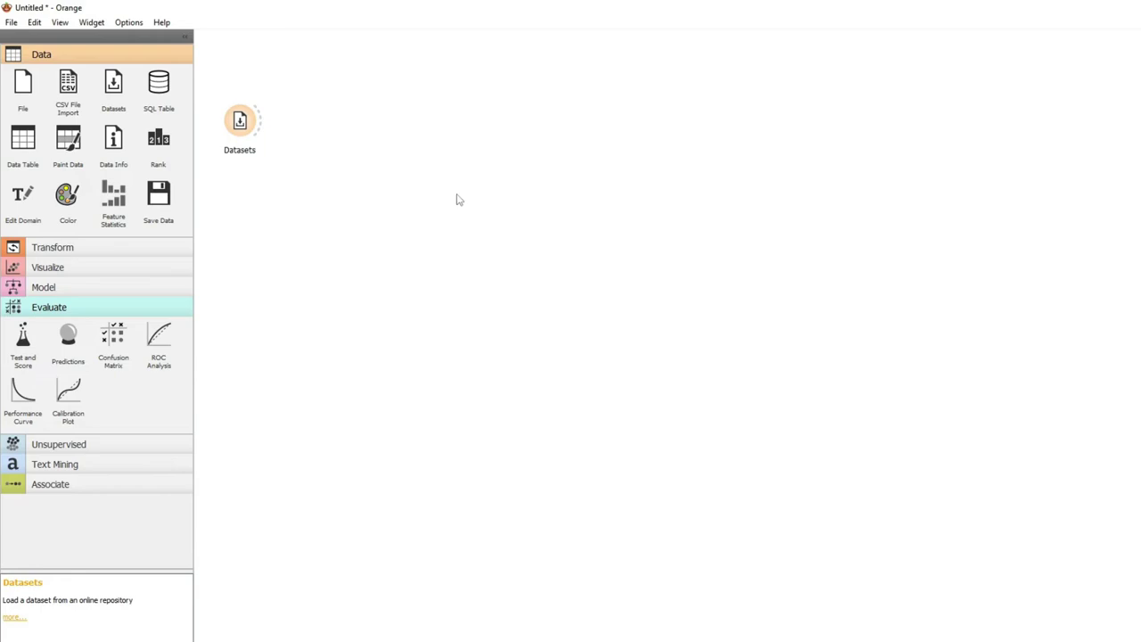
# Step: Connect a new Data Table to Datasets and confirm Foodmart 2000 is the chosen dataset
pyautogui.moveTo(23, 143); pyautogui.dragTo(329, 92)
pyautogui.moveTo(262, 119); pyautogui.dragTo(329, 93)
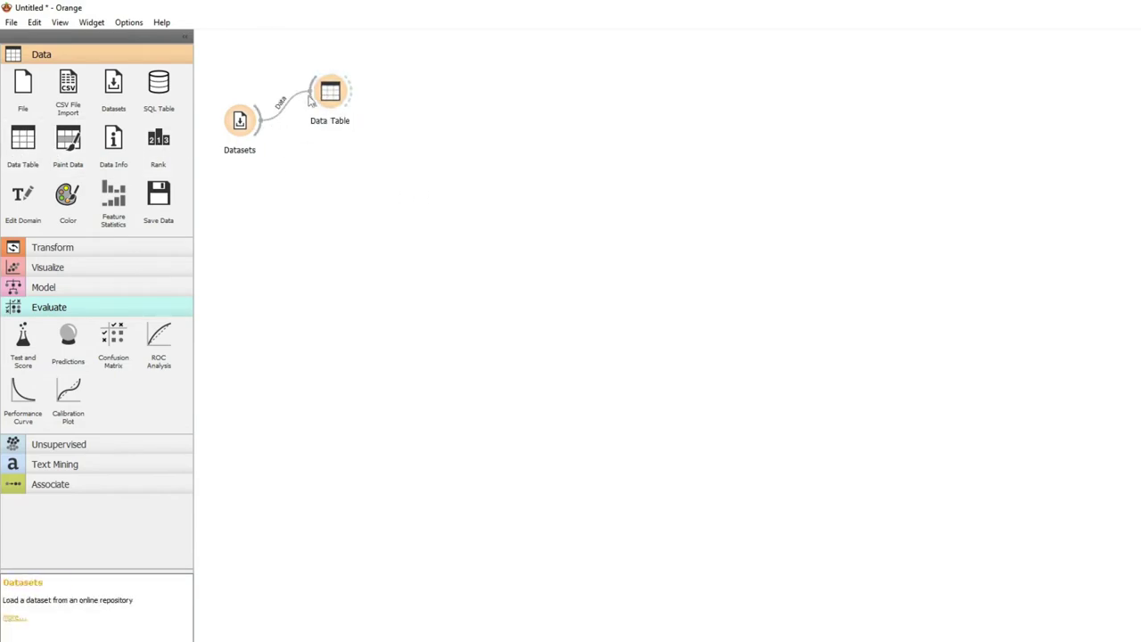
pyautogui.doubleClick(329, 91)
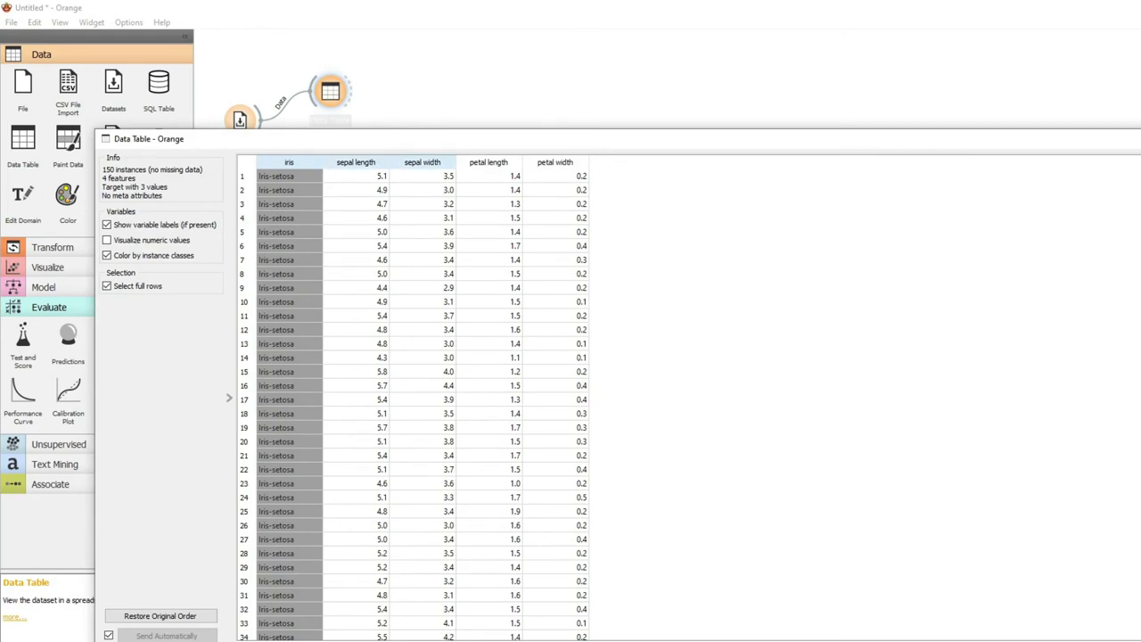
pyautogui.doubleClick(239, 119)
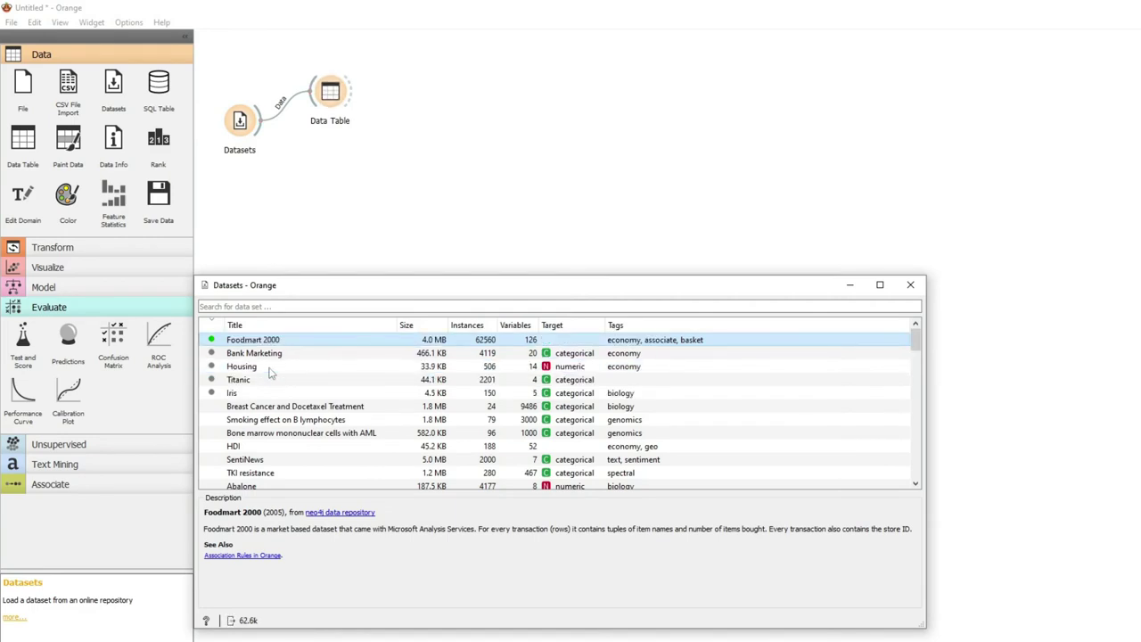
pyautogui.click(910, 284)
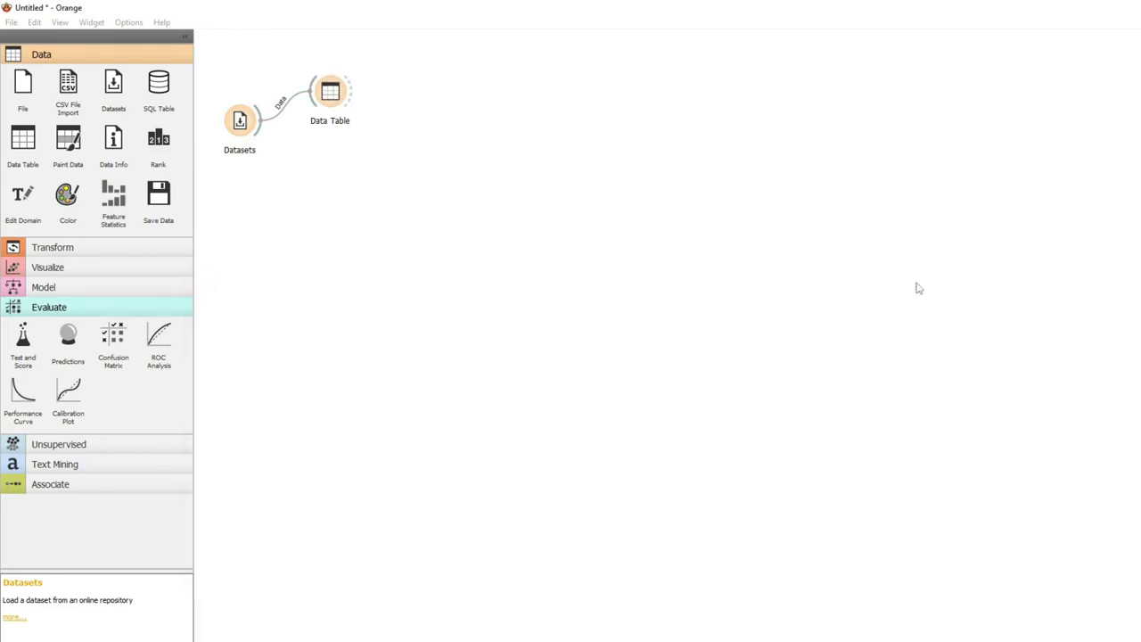
# Step: View the Foodmart transactions in the Data Table with the column widened to show full rows
pyautogui.doubleClick(337, 94)
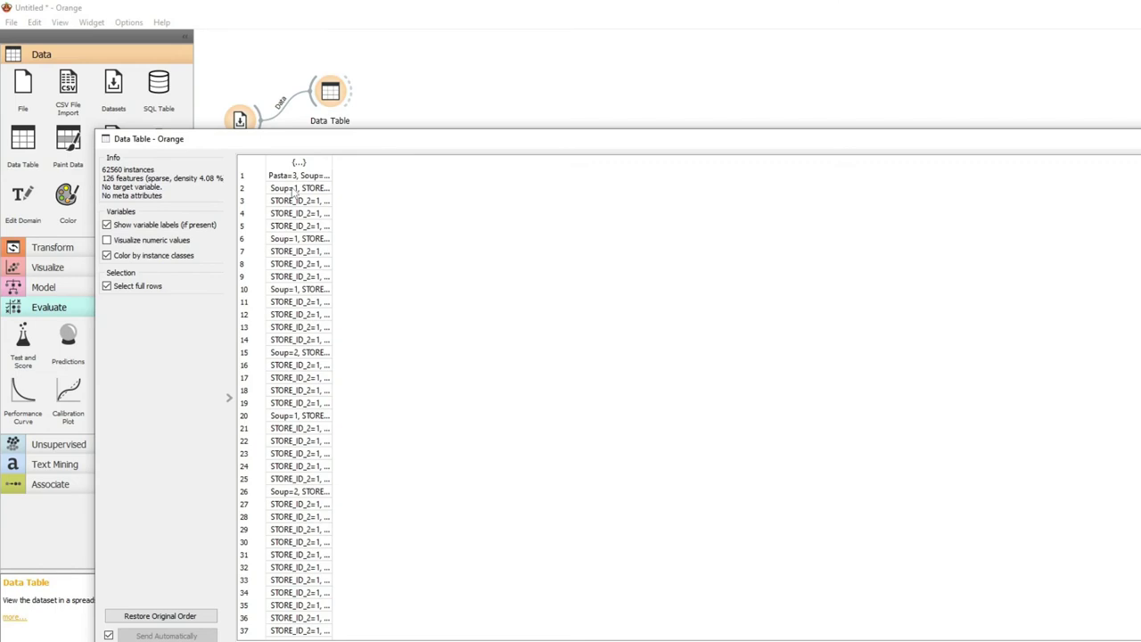
pyautogui.moveTo(331, 164); pyautogui.dragTo(1049, 166)
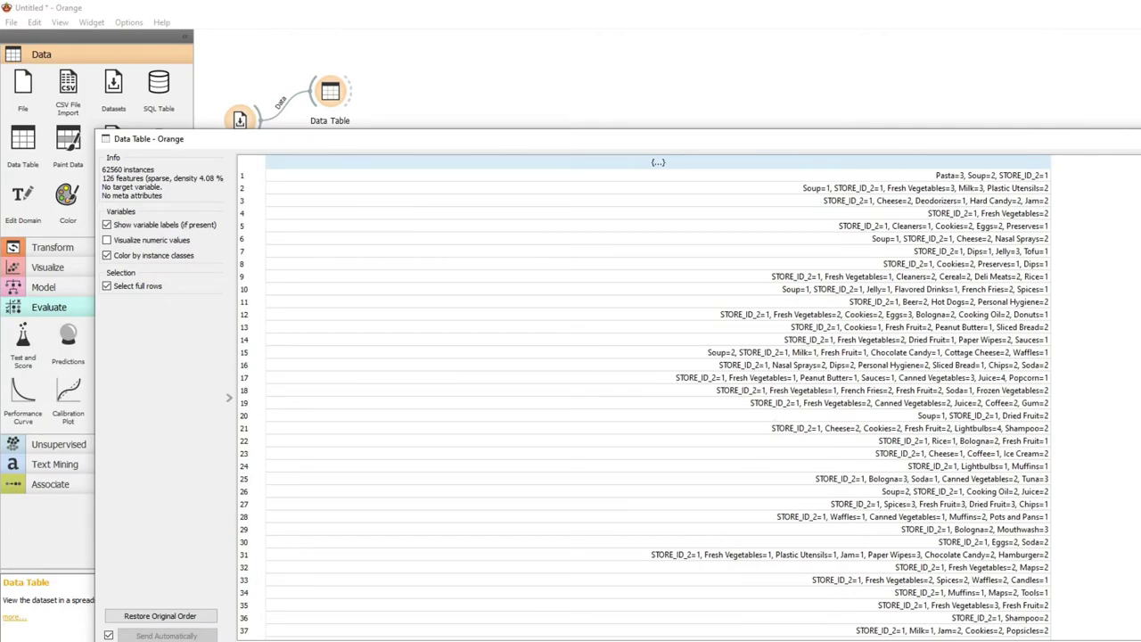
pyautogui.scroll(-20, 658, 401)
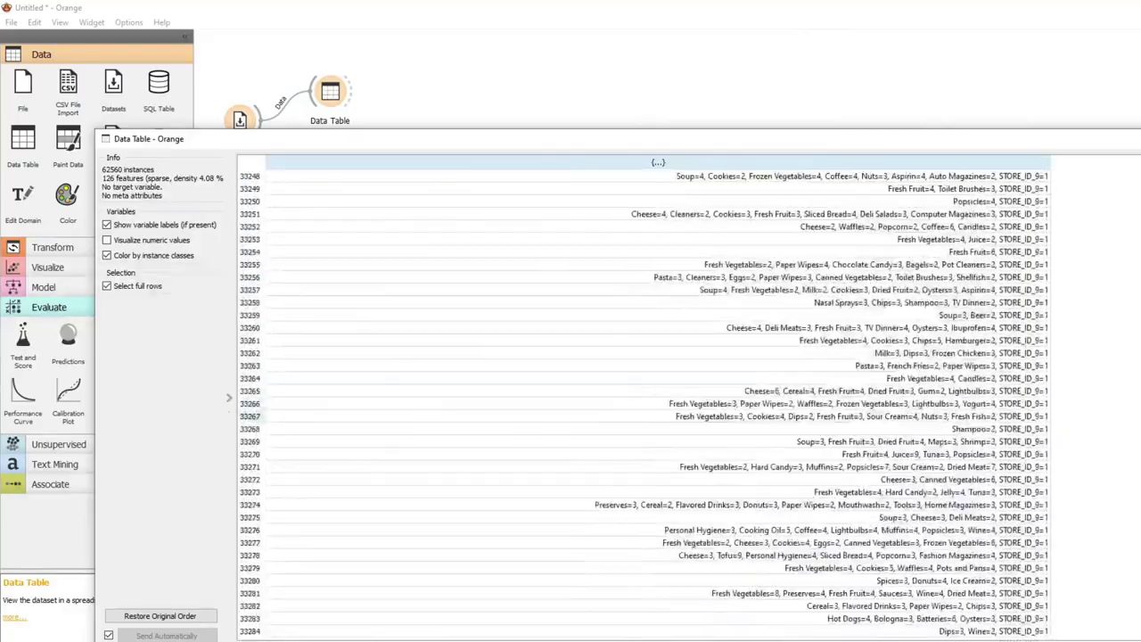
pyautogui.scroll(20, 658, 401)
pyautogui.scroll(-10, 658, 401)
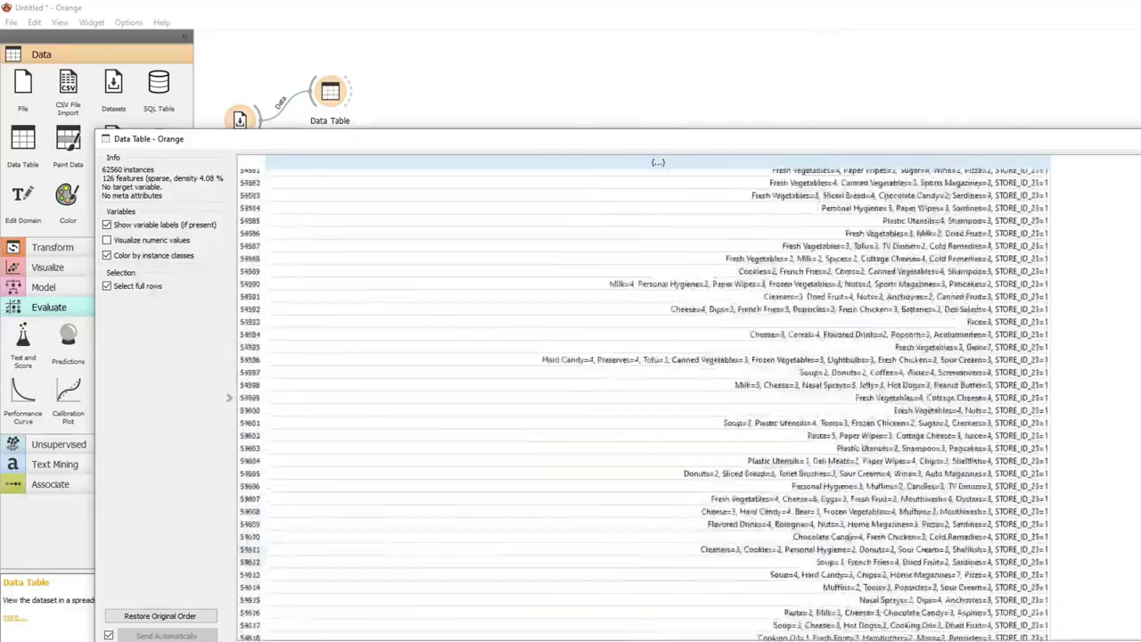
pyautogui.scroll(20, 658, 401)
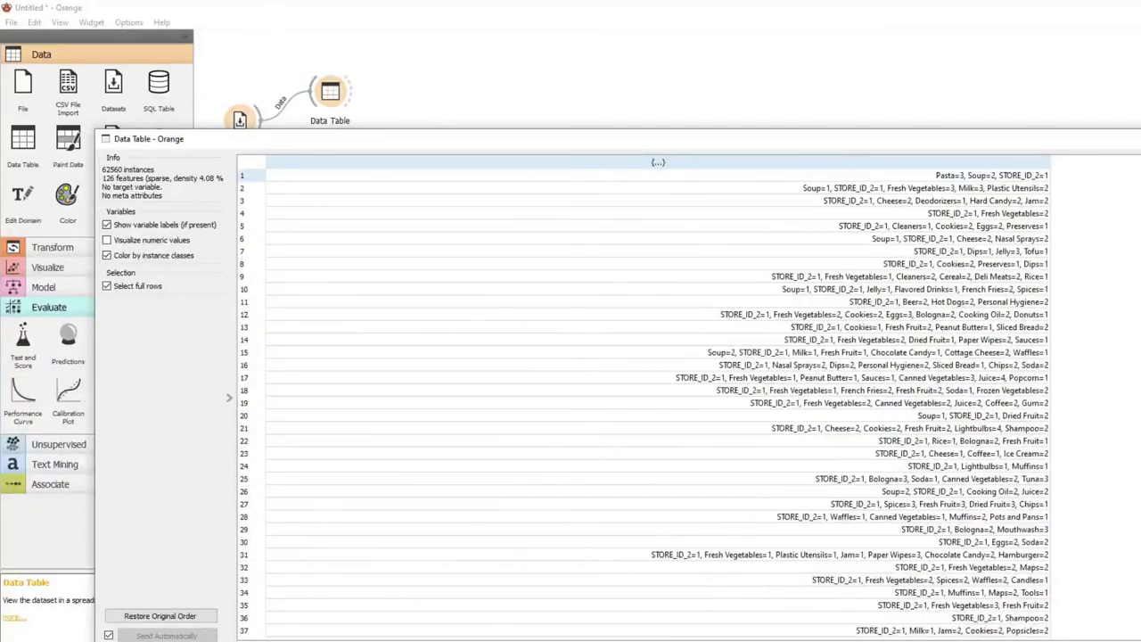
pyautogui.click(1129, 139)
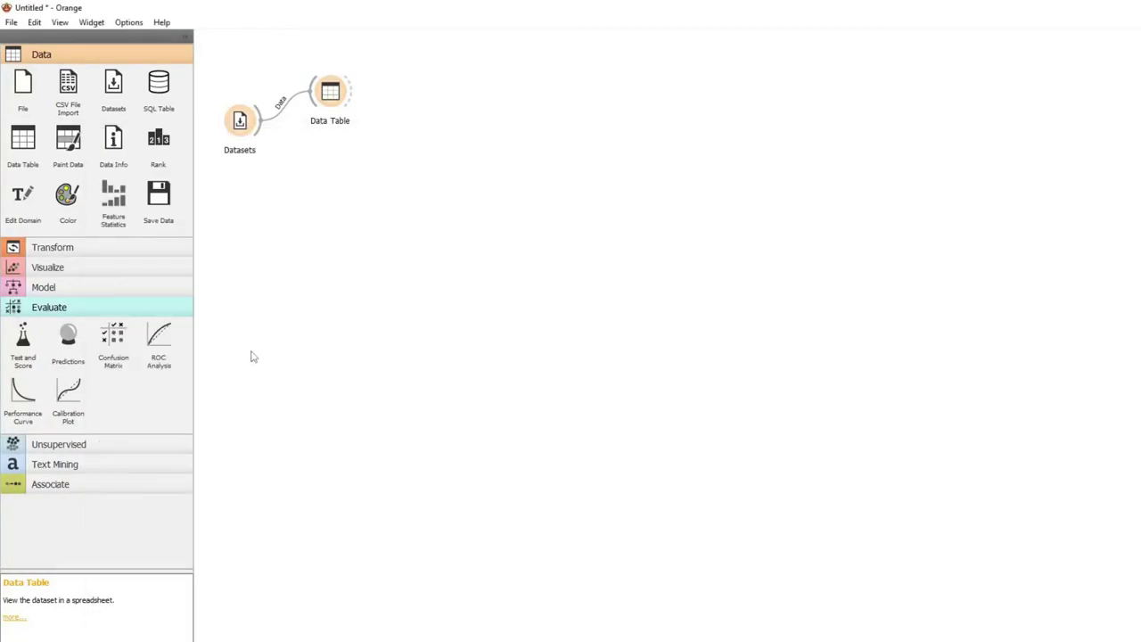
# Step: Add a Frequent Itemsets widget and connect the Datasets output to it
pyautogui.rightClick(373, 191)
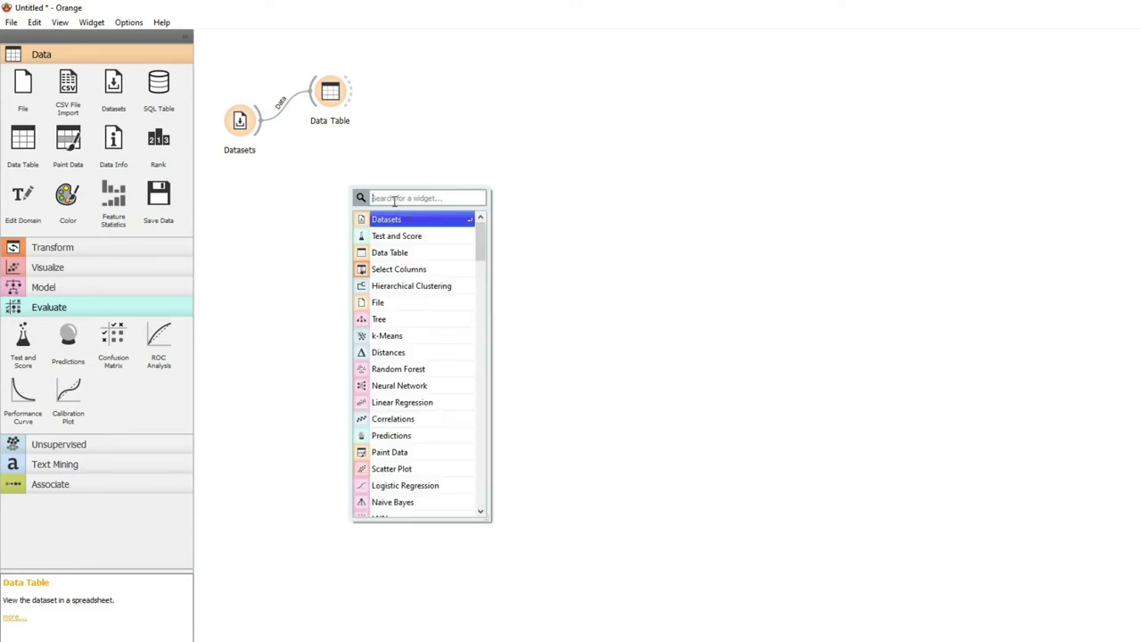
pyautogui.write('req')
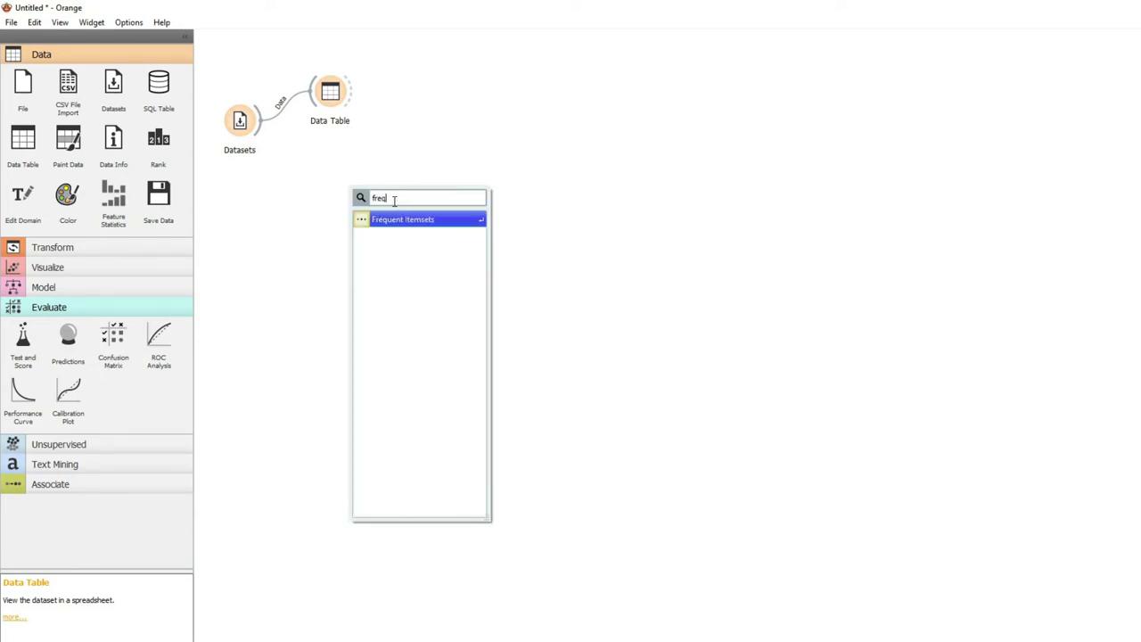
pyautogui.click(409, 220)
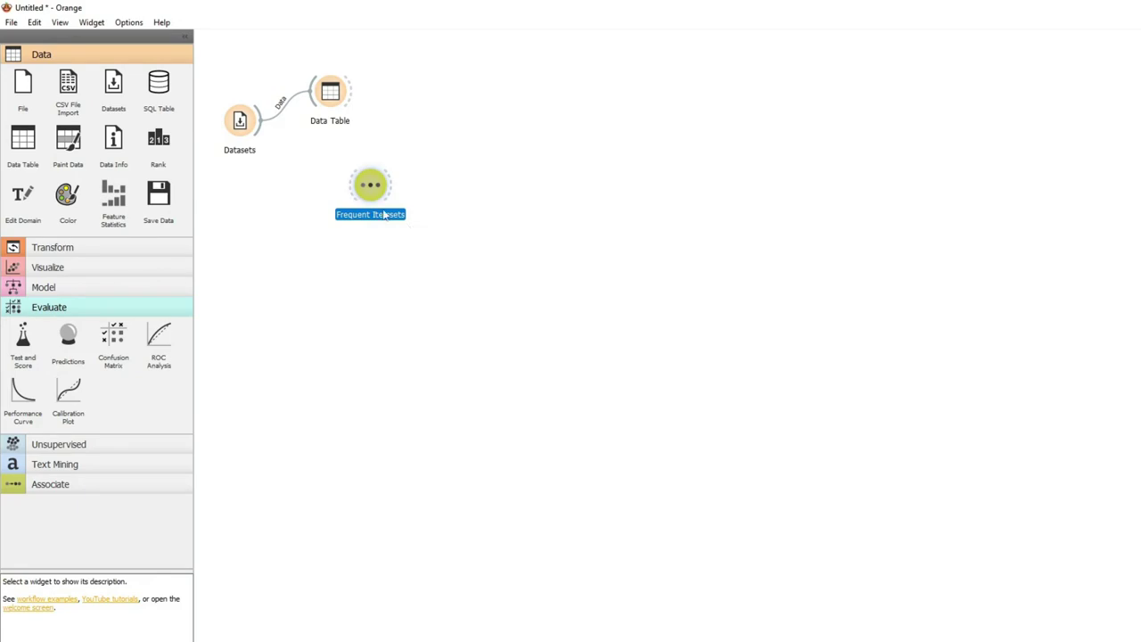
pyautogui.moveTo(372, 188); pyautogui.dragTo(366, 173)
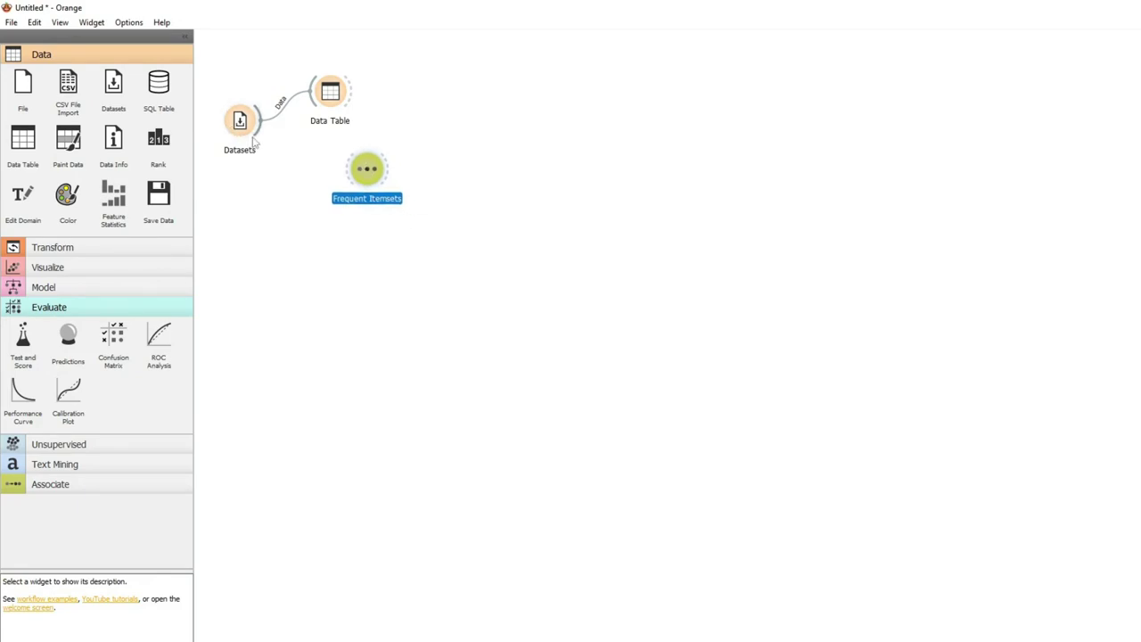
pyautogui.moveTo(257, 131); pyautogui.dragTo(355, 169)
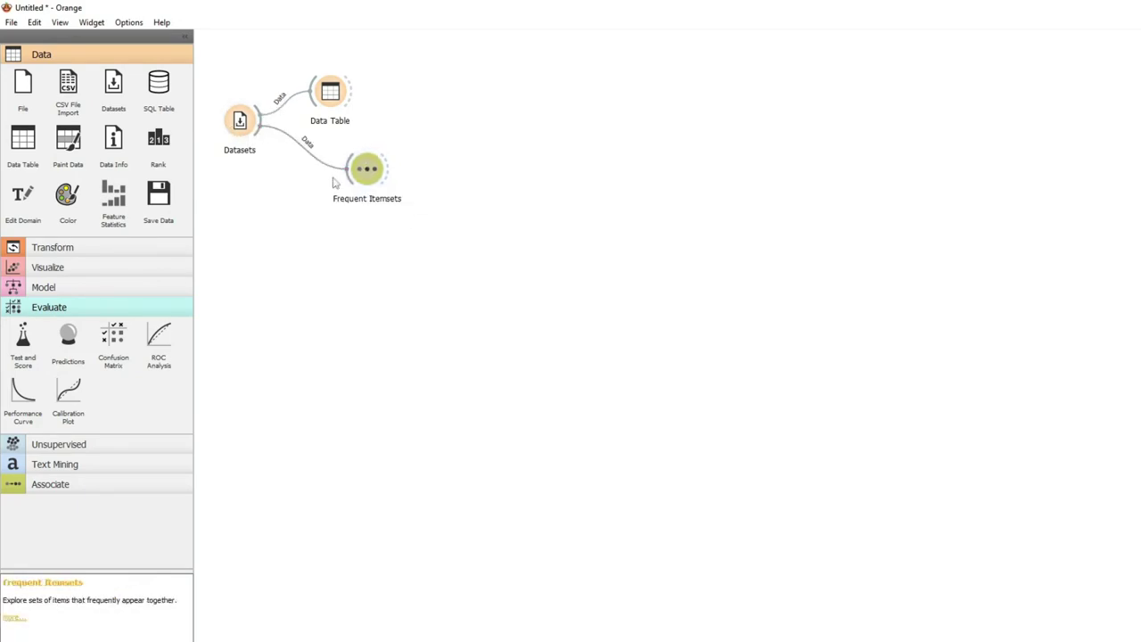
# Step: Run Frequent Itemsets at 0.1% minimal support to find 4534 itemsets, then close it
pyautogui.doubleClick(366, 166)
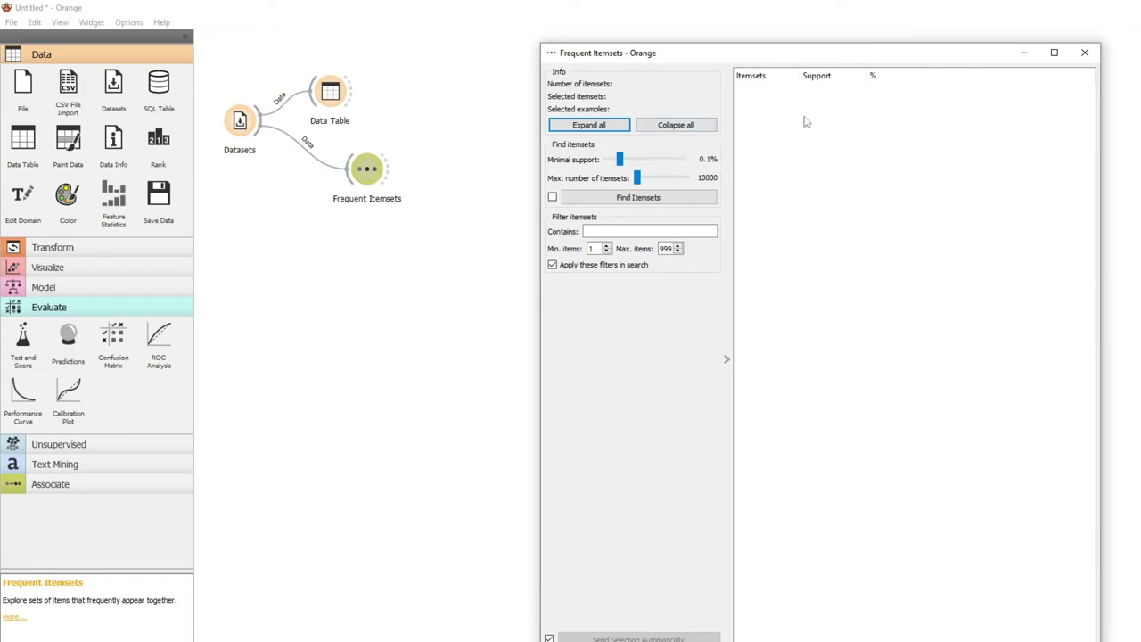
pyautogui.click(627, 198)
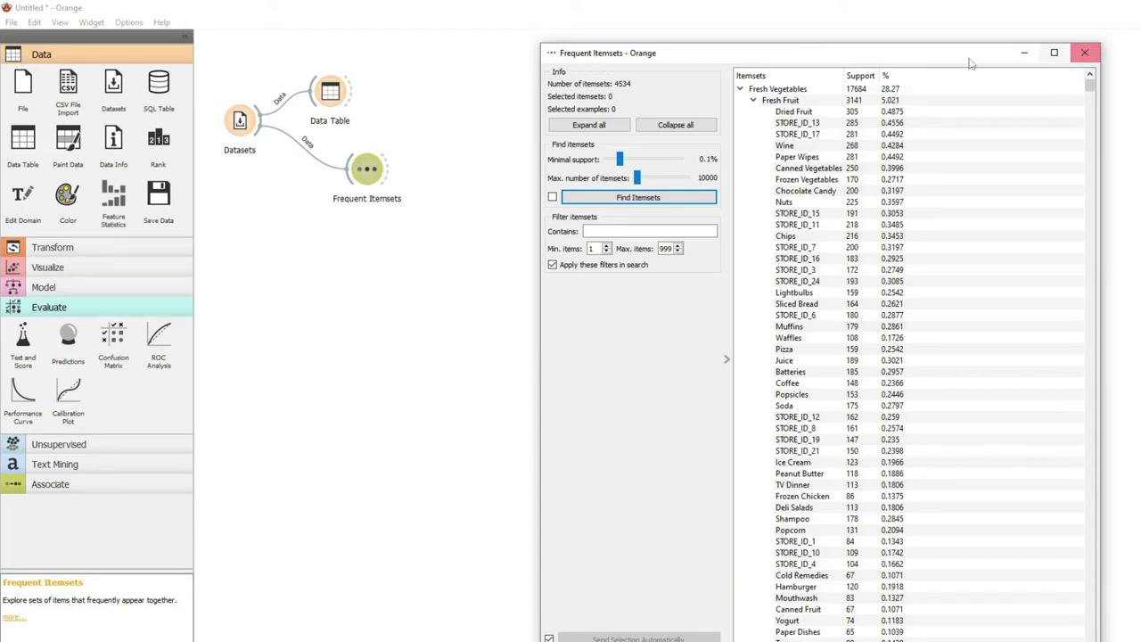
pyautogui.click(1081, 55)
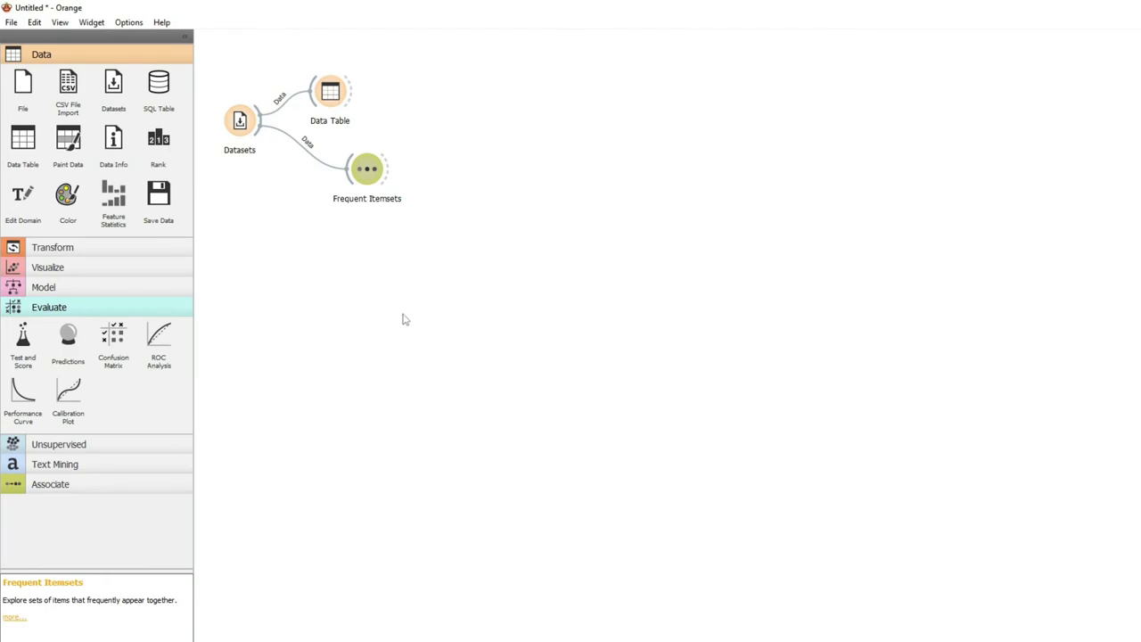
# Step: Add an Association Rules widget and connect the Datasets output to it
pyautogui.rightClick(331, 266)
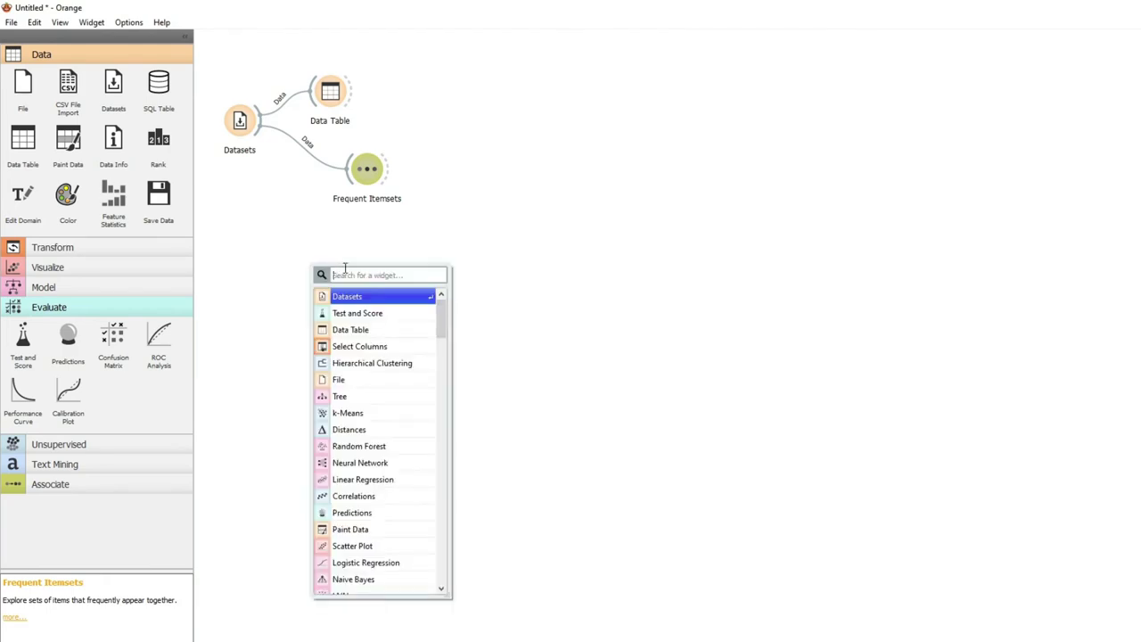
pyautogui.write('ass')
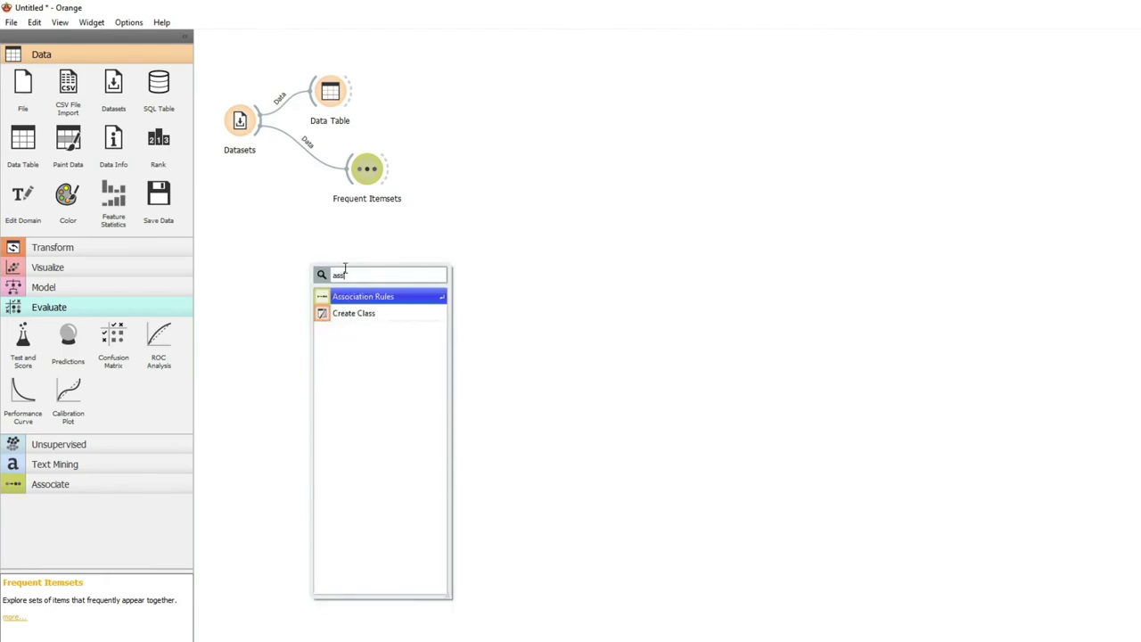
pyautogui.click(386, 302)
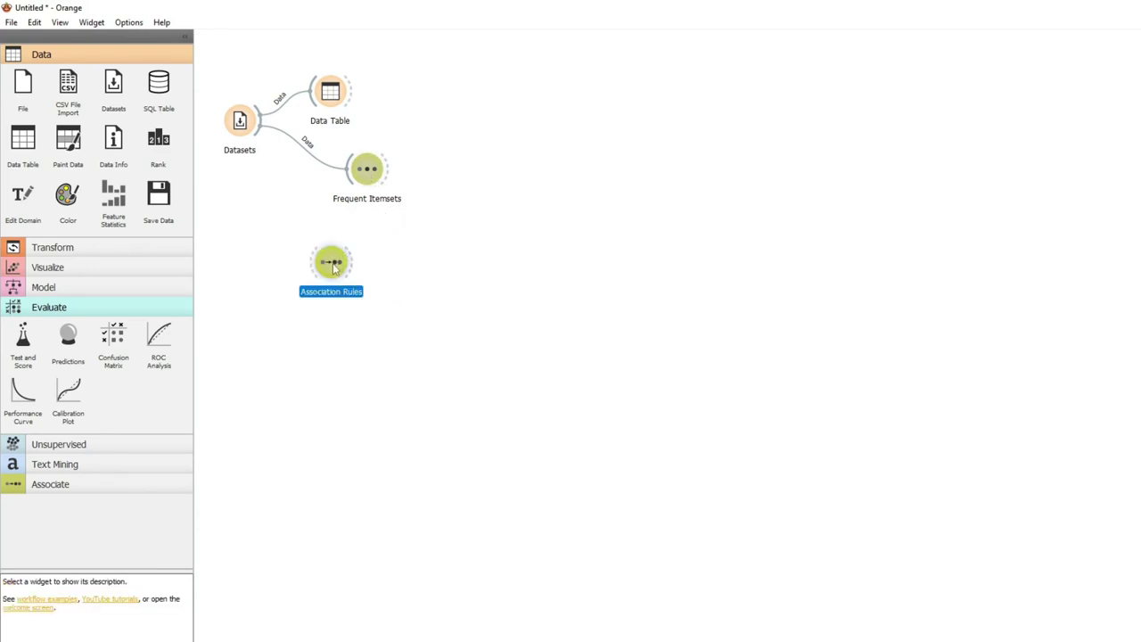
pyautogui.moveTo(335, 260); pyautogui.dragTo(335, 235)
pyautogui.moveTo(260, 122); pyautogui.dragTo(309, 239)
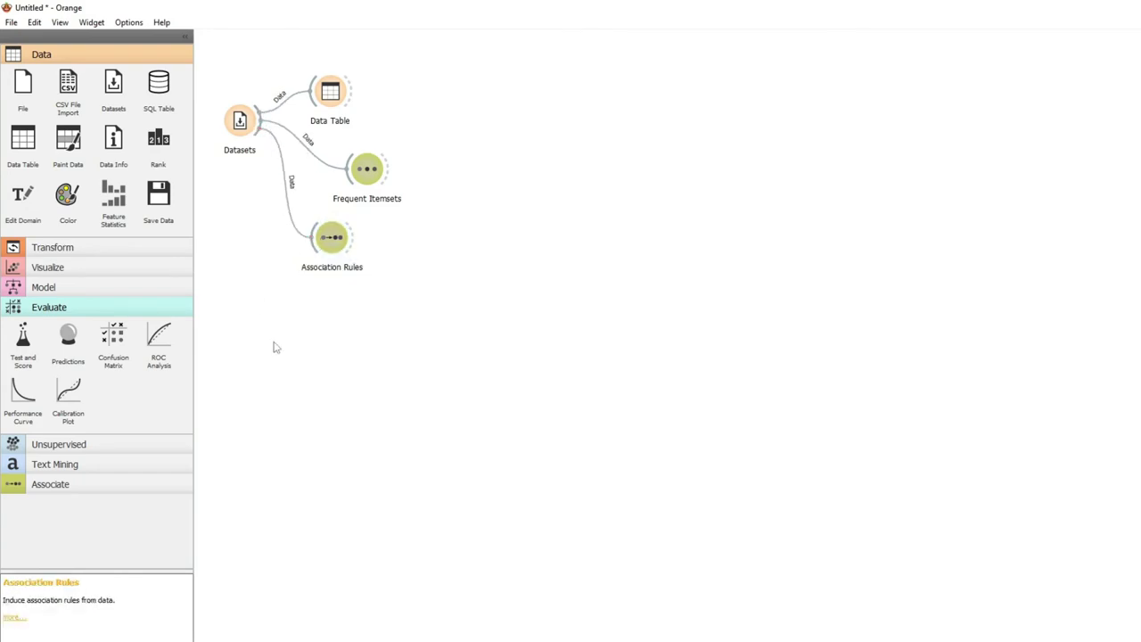
# Step: Lower minimum confidence to 10% and generate the 1993 association rules
pyautogui.doubleClick(335, 236)
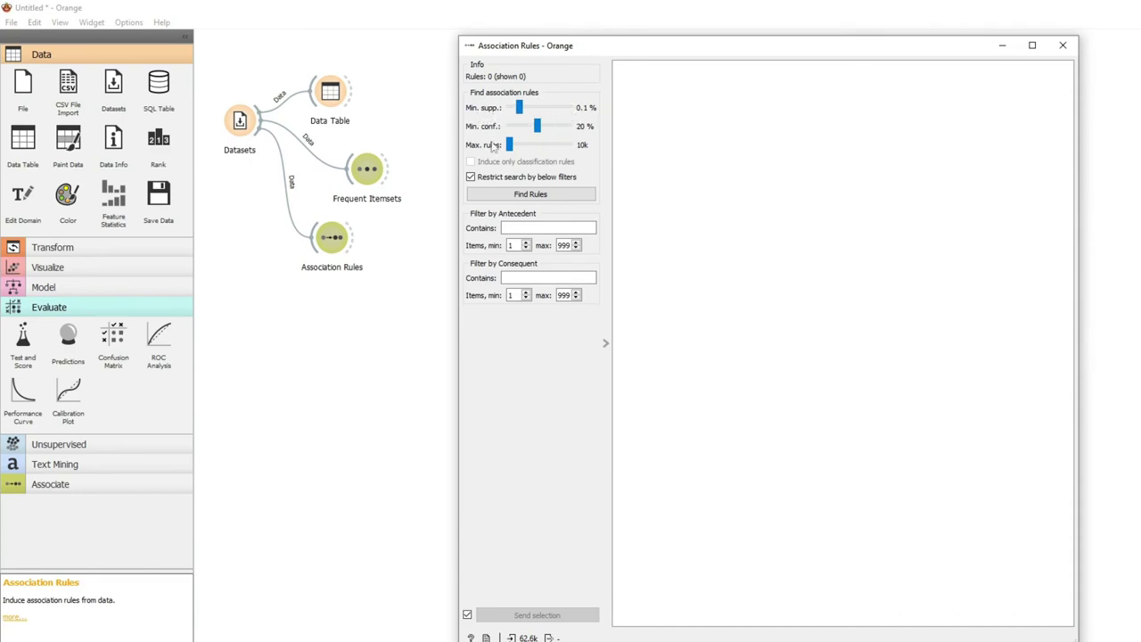
pyautogui.moveTo(537, 127); pyautogui.dragTo(527, 131)
pyautogui.click(548, 198)
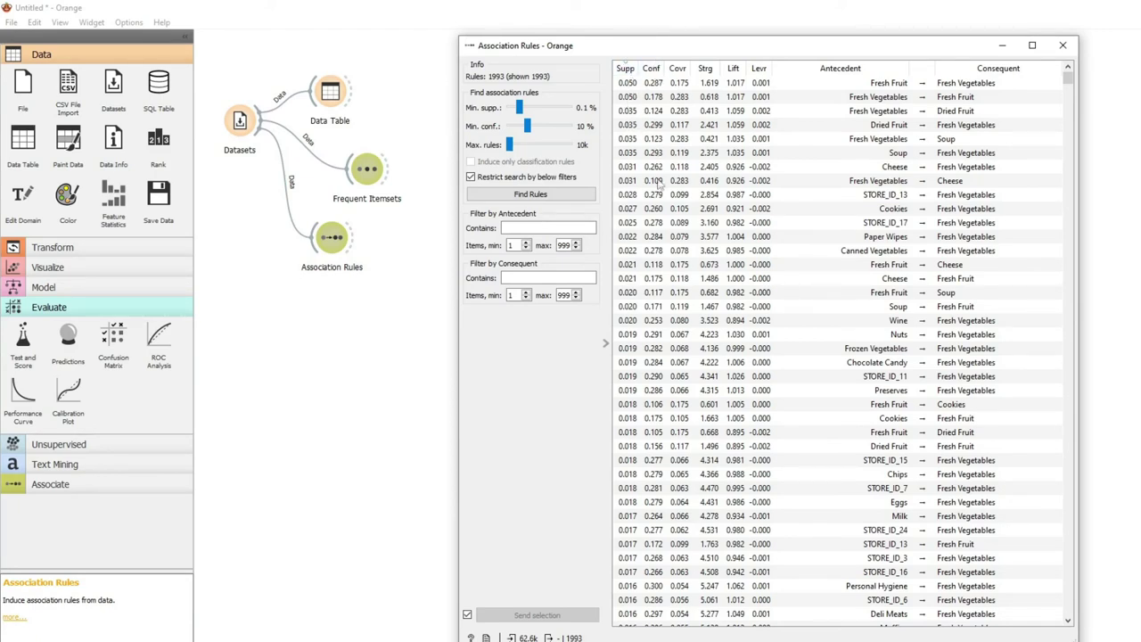
# Step: Sort the association rules by lift in descending order
pyautogui.click(732, 67)
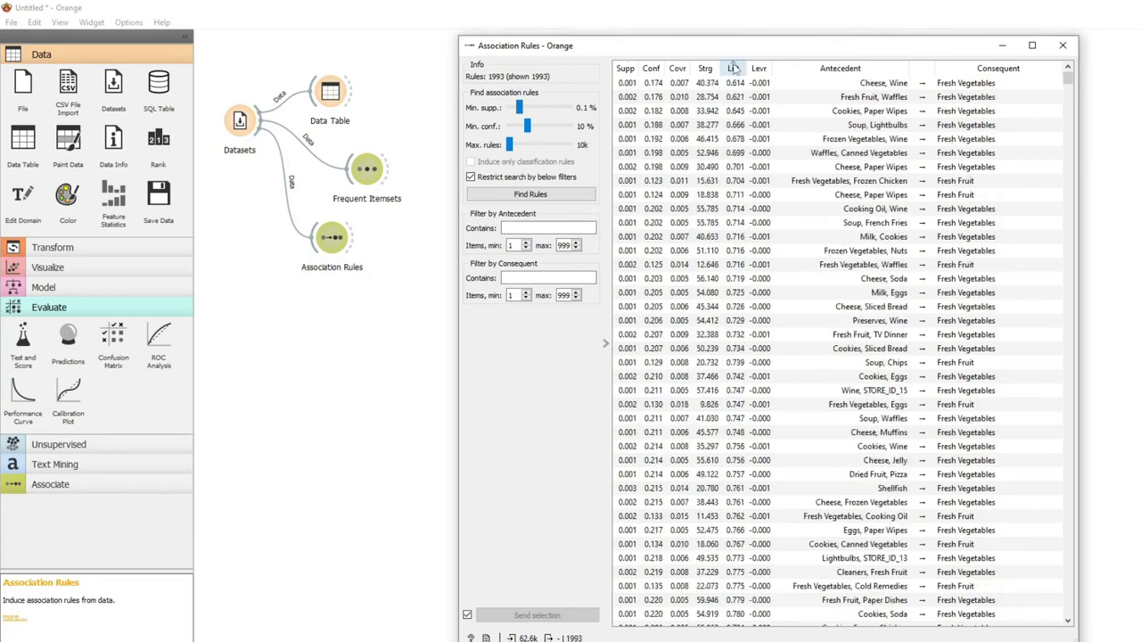
pyautogui.click(733, 68)
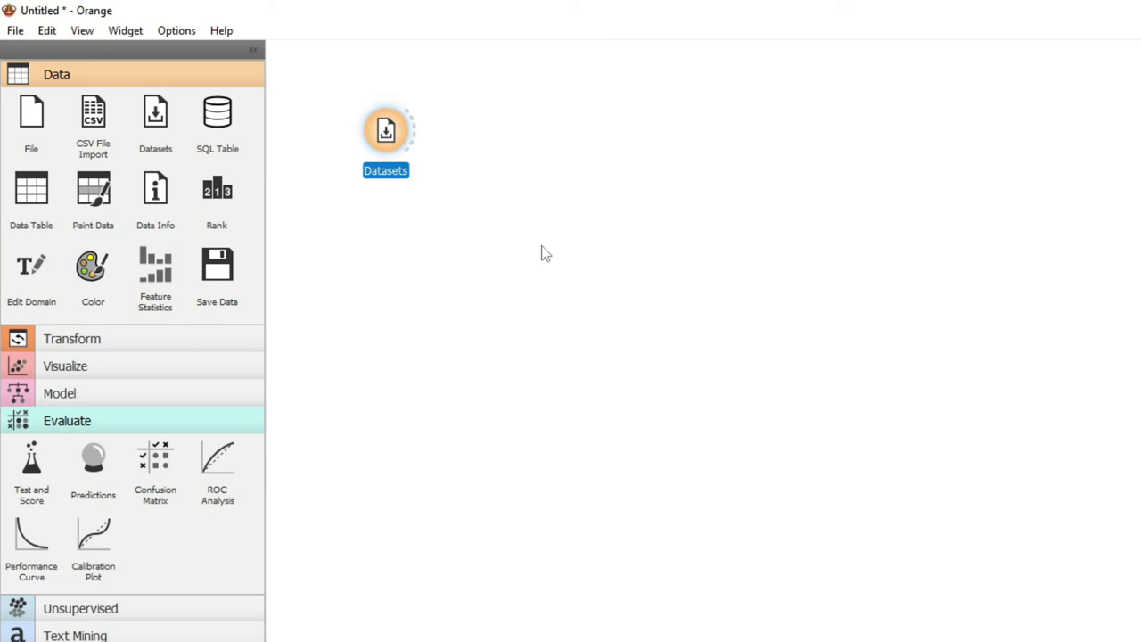
# Step: Place a PCA widget beside Datasets, link them, and confirm Bank Marketing is selected
pyautogui.doubleClick(566, 229)
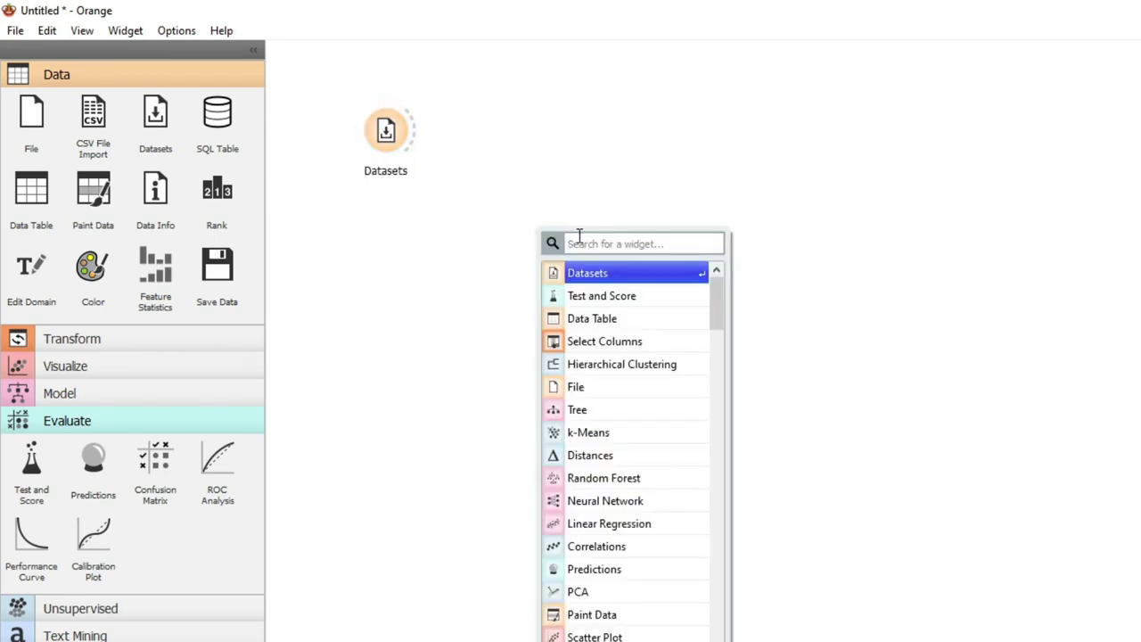
pyautogui.write('p')
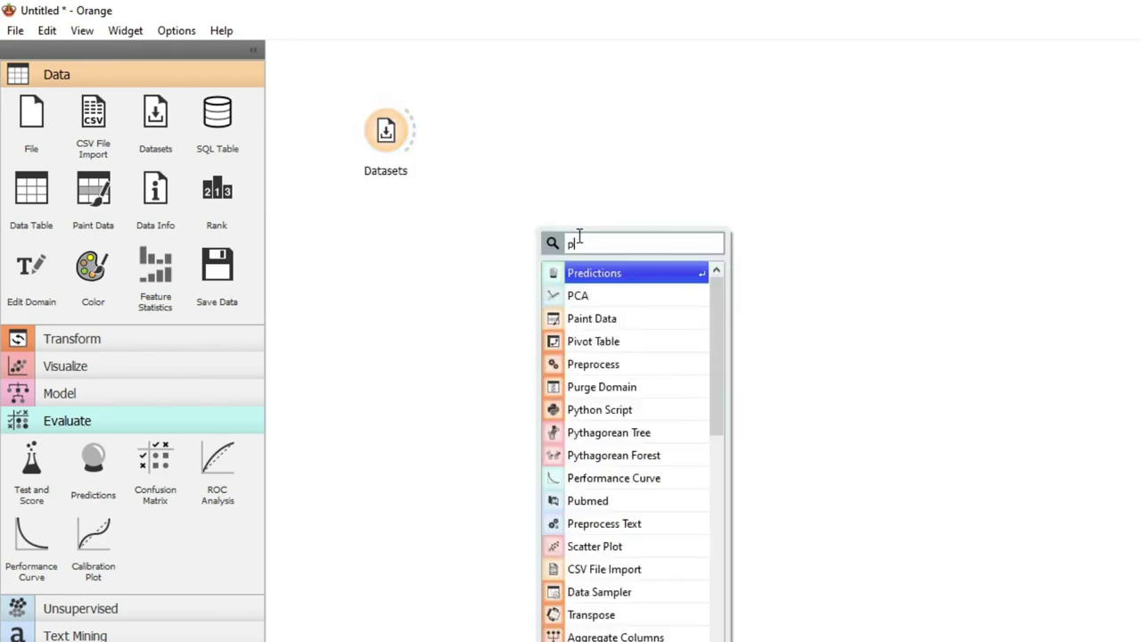
pyautogui.write('ca')
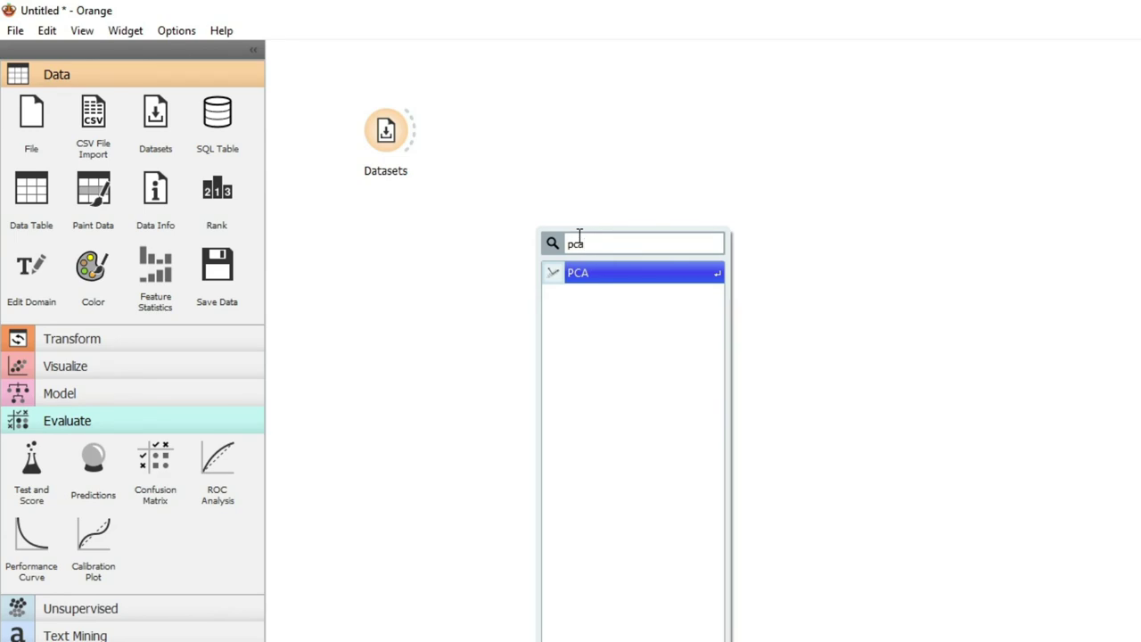
pyautogui.click(585, 273)
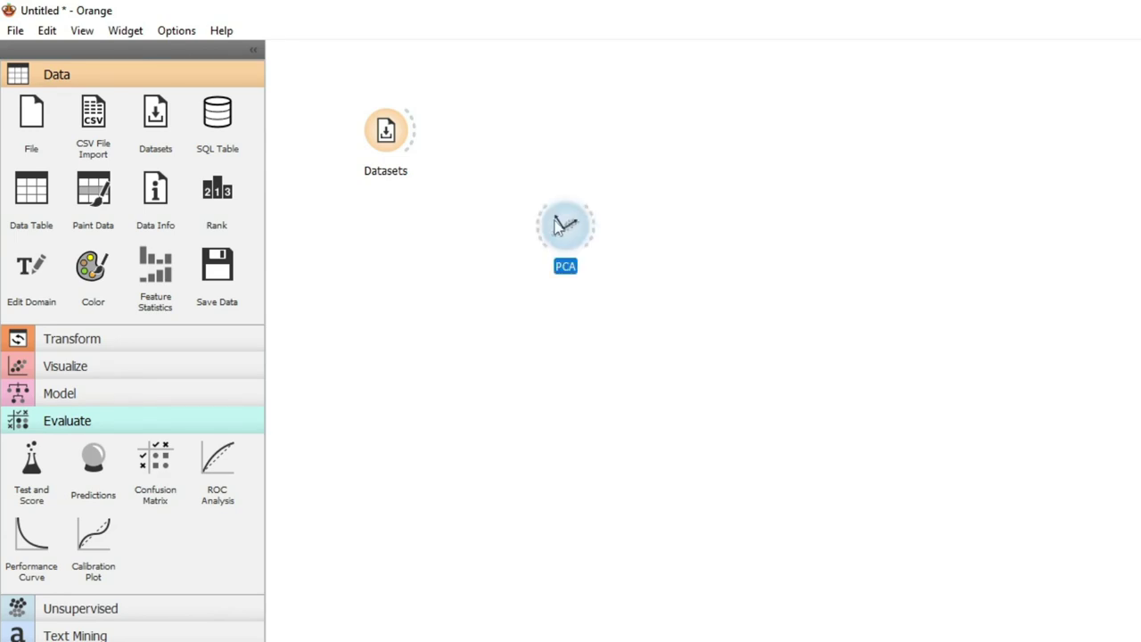
pyautogui.moveTo(561, 225); pyautogui.dragTo(509, 131)
pyautogui.moveTo(415, 133); pyautogui.dragTo(483, 134)
pyautogui.doubleClick(385, 131)
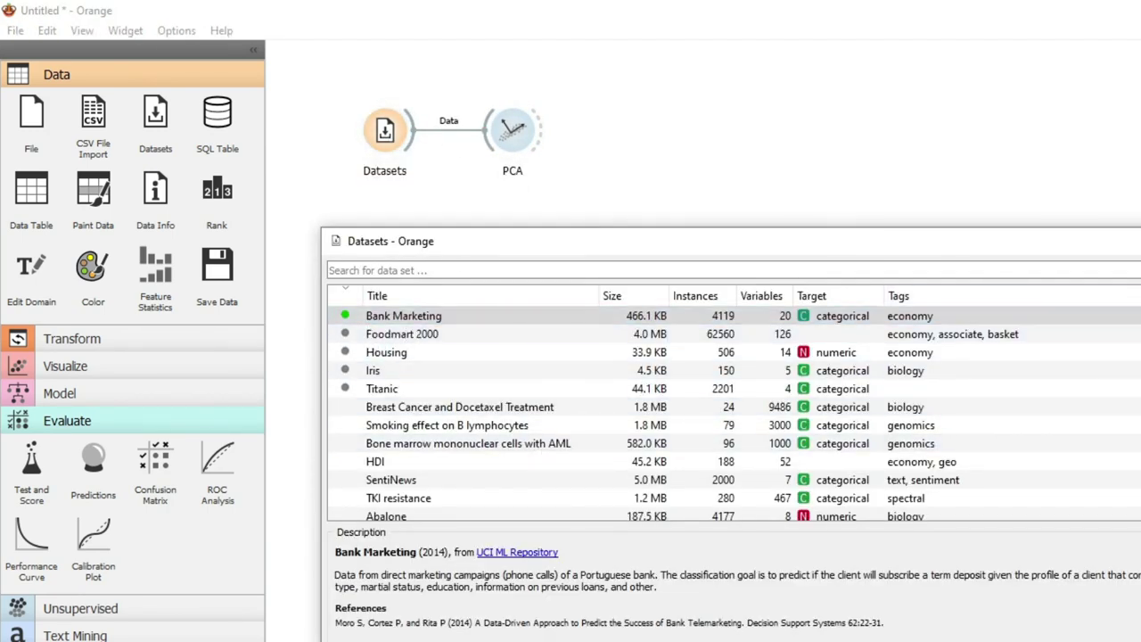
pyautogui.press('Escape')
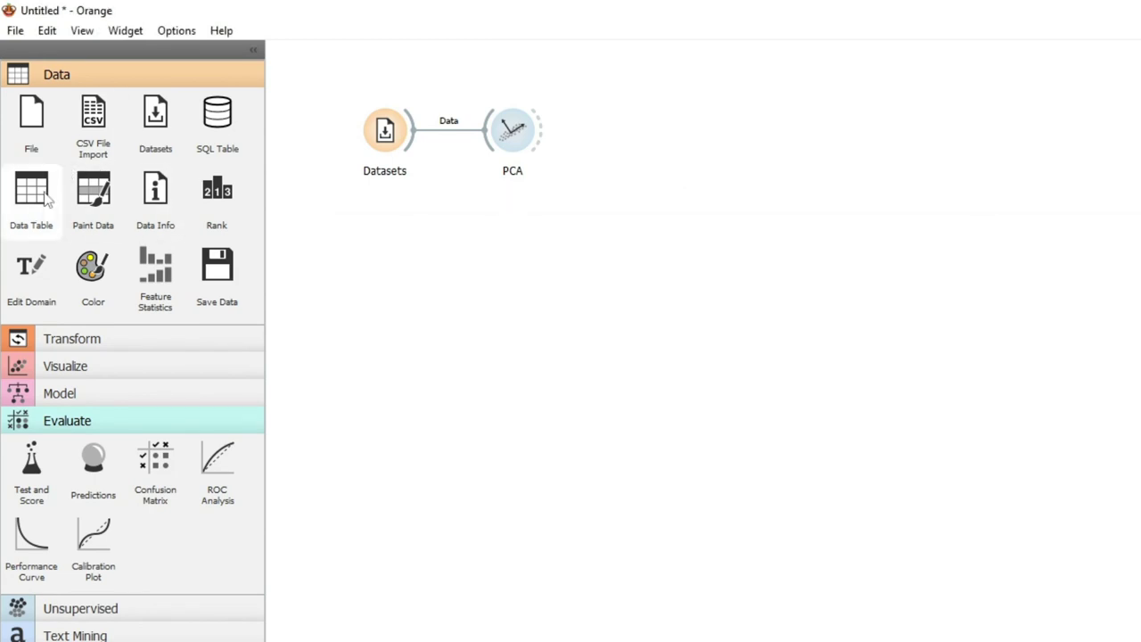
# Step: Add a Data Table fed by PCA and browse the PC1–PC19 columns for 4119 instances
pyautogui.moveTo(36, 205); pyautogui.dragTo(616, 136)
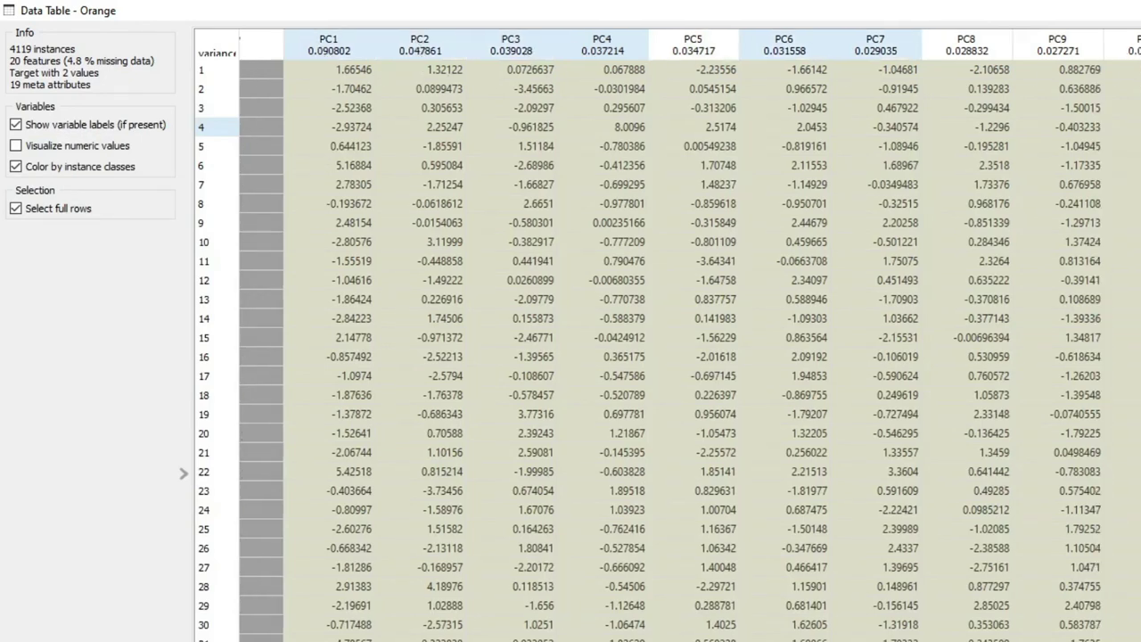
pyautogui.hscroll(10, 1044, 133)
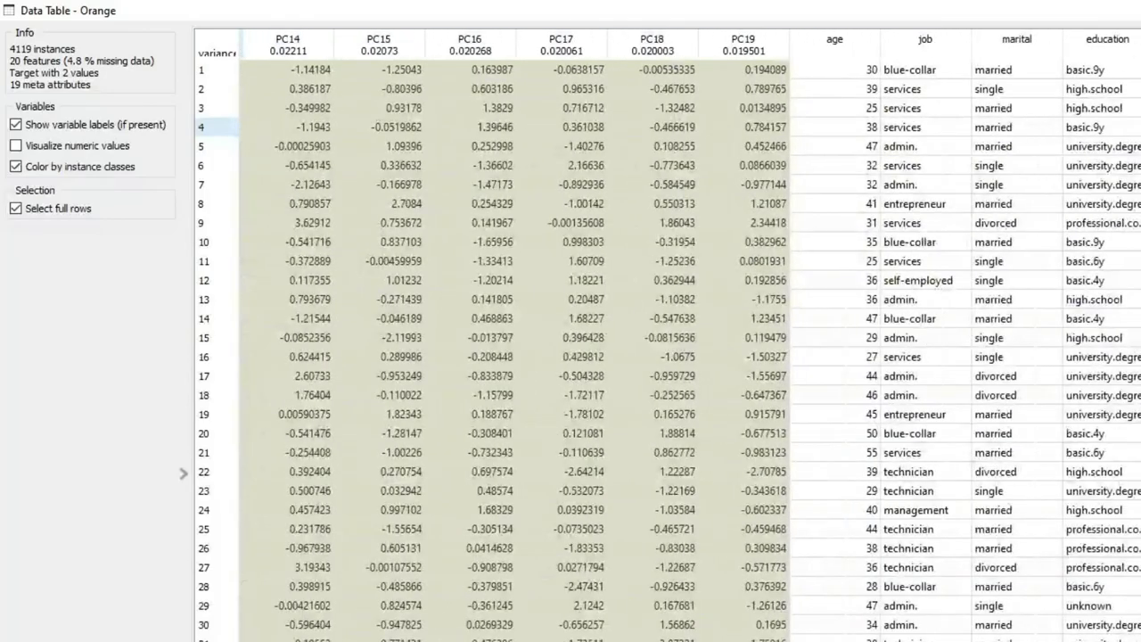
pyautogui.hscroll(-10, 669, 338)
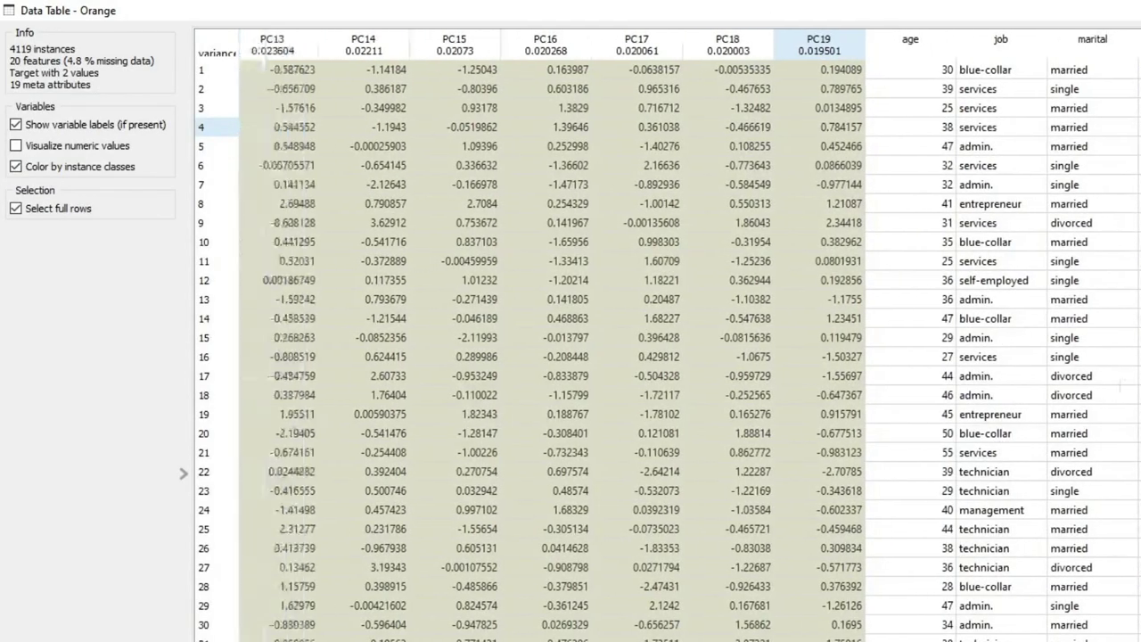